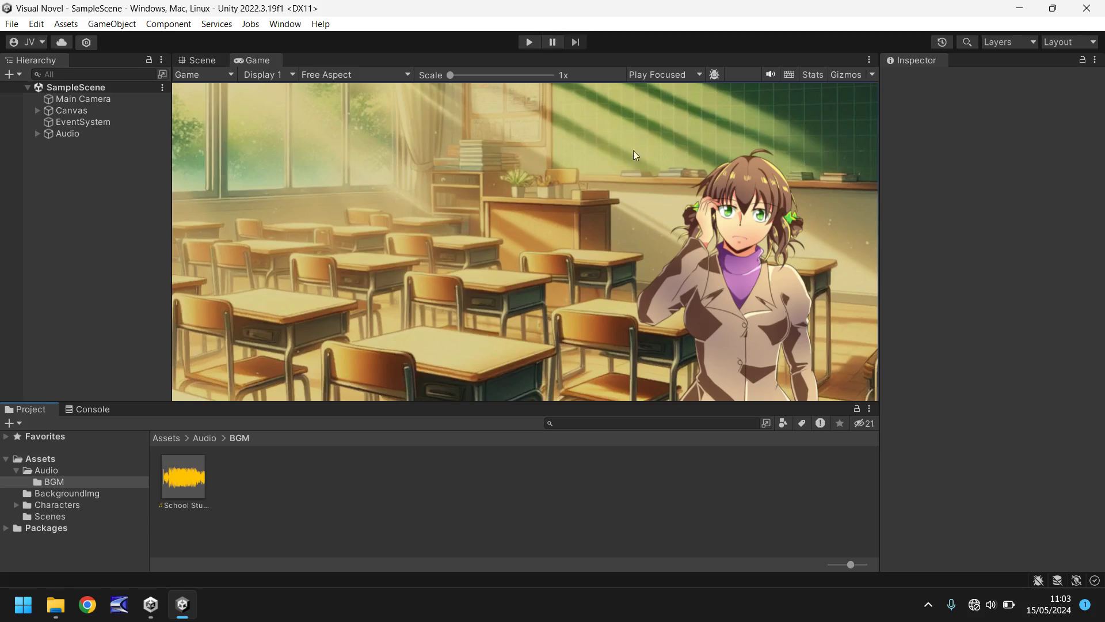
Import the Char_Haruka character folder from the file explorer into the project's Characters folder
click(203, 61)
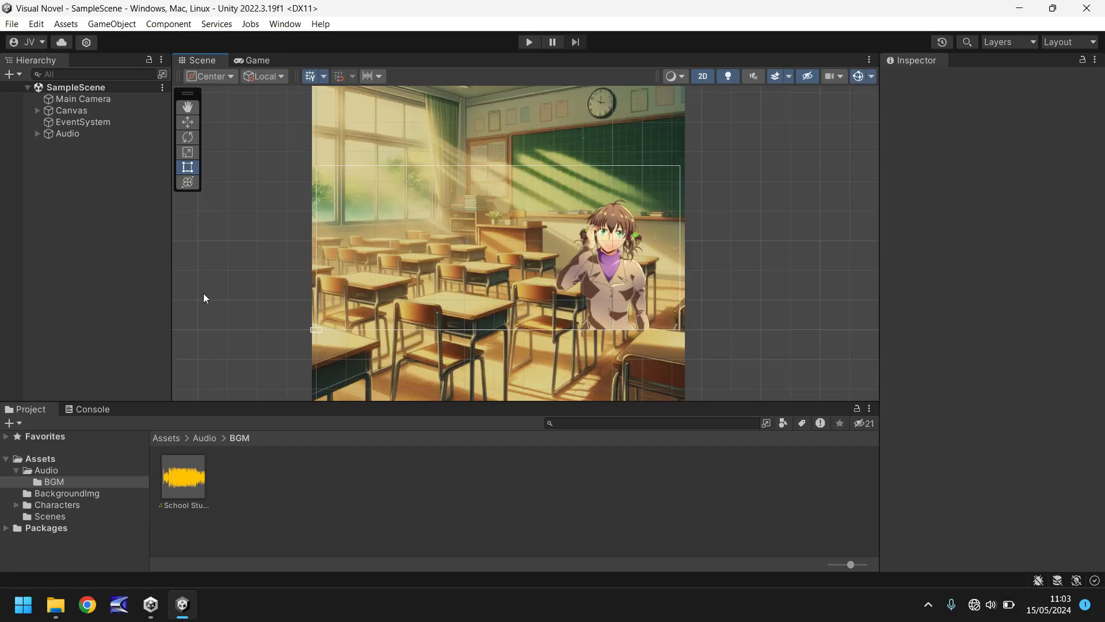
click(70, 505)
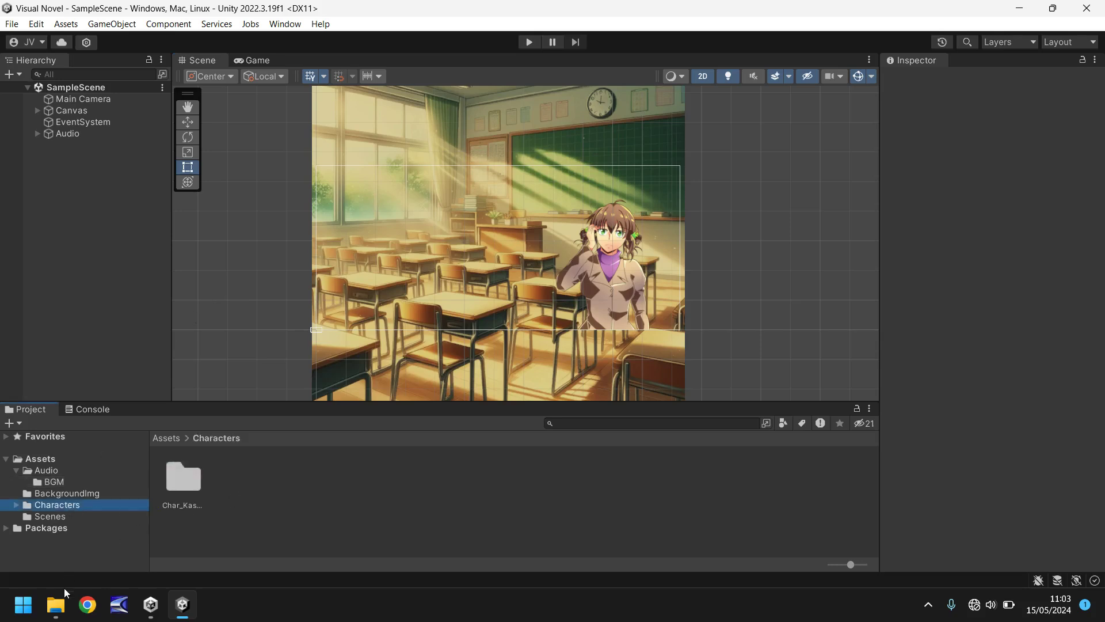
click(57, 601)
drag(160, 136, 232, 488)
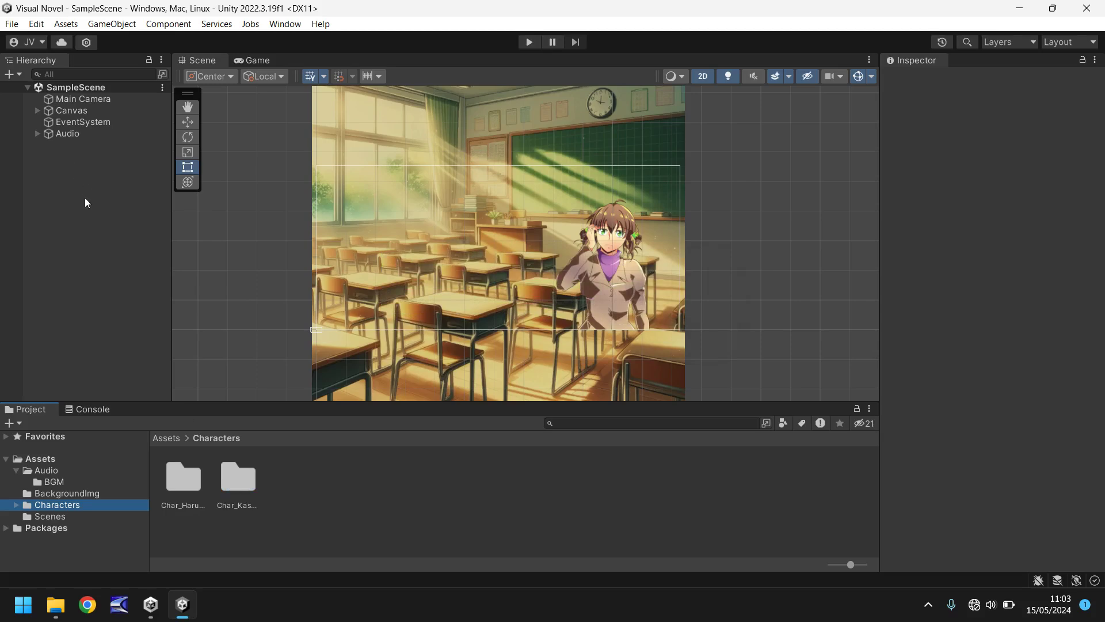
Duplicate the KasumiConfused image inside the Canvas and rename the copy Haruka
click(37, 110)
click(101, 133)
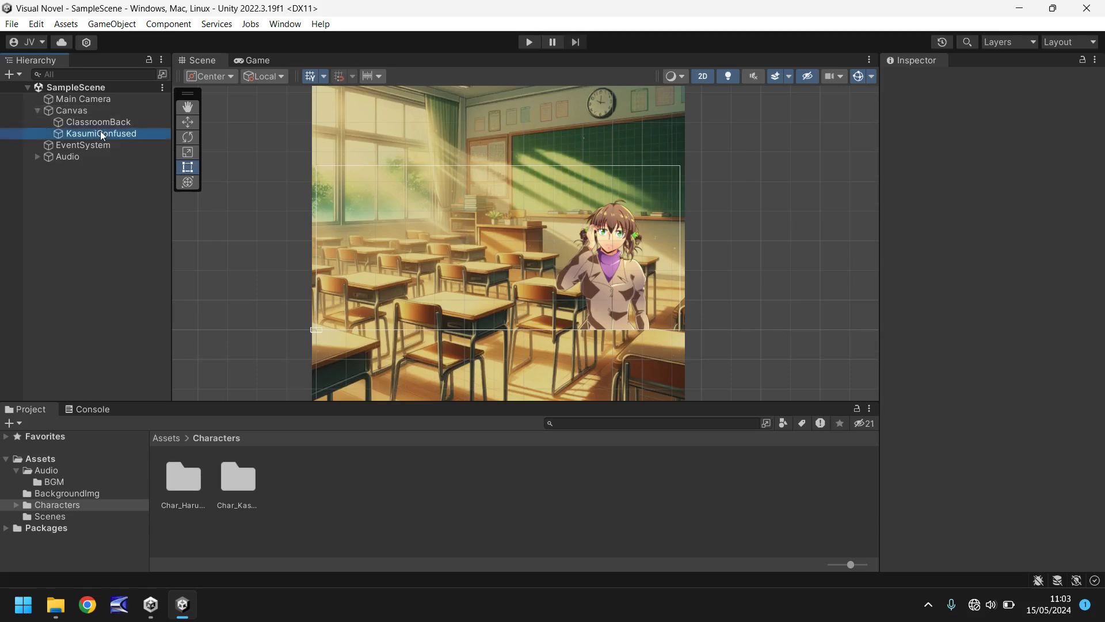
key(f)
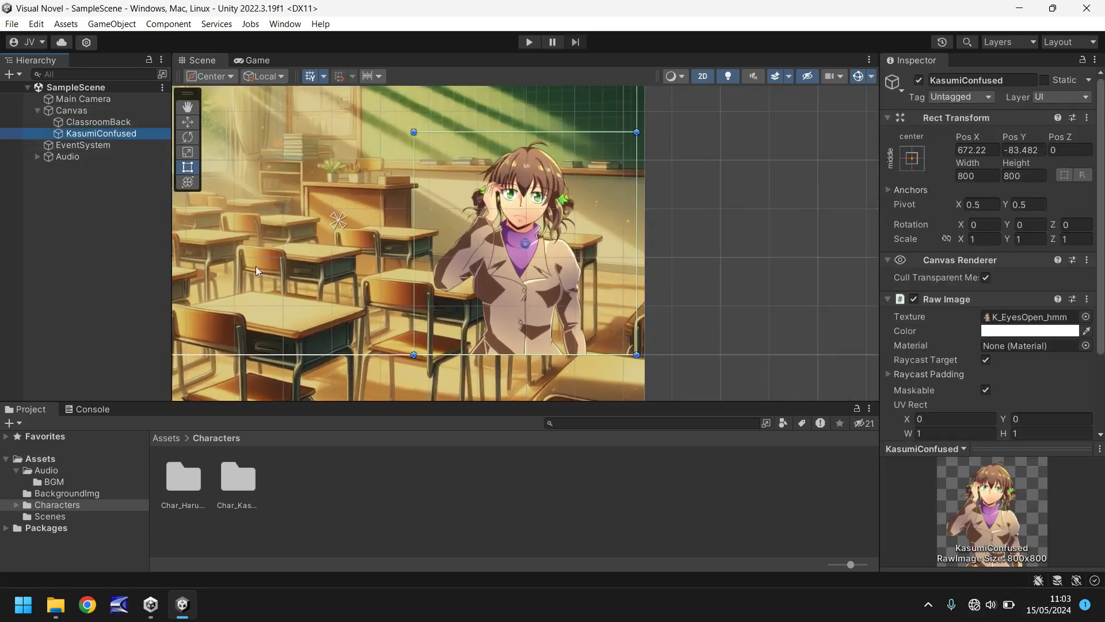
middle_drag(342, 249, 546, 265)
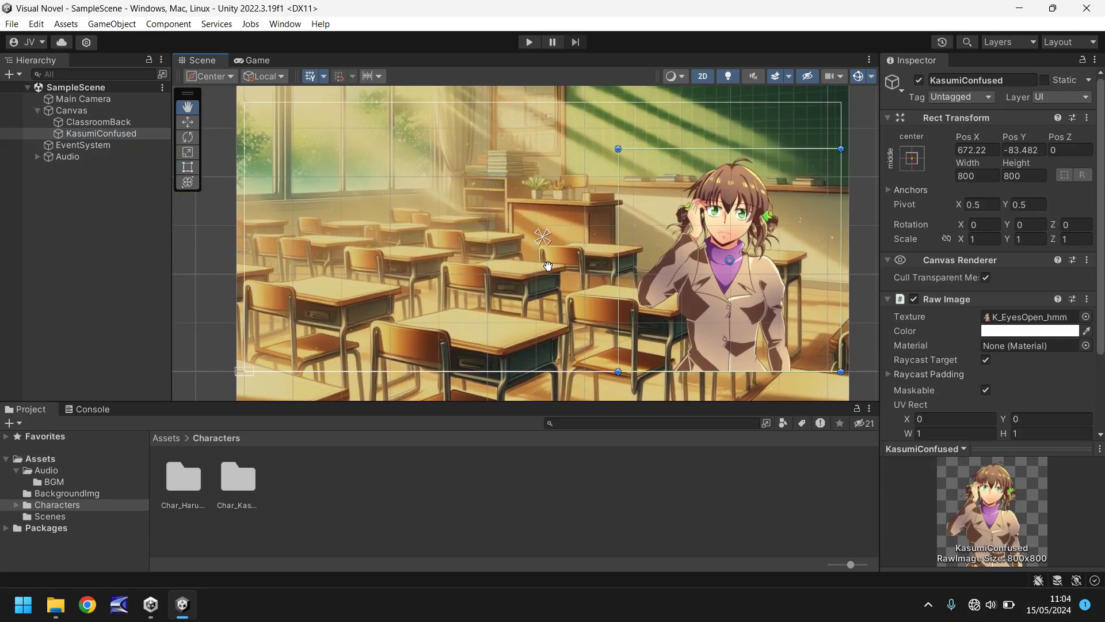
click(107, 135)
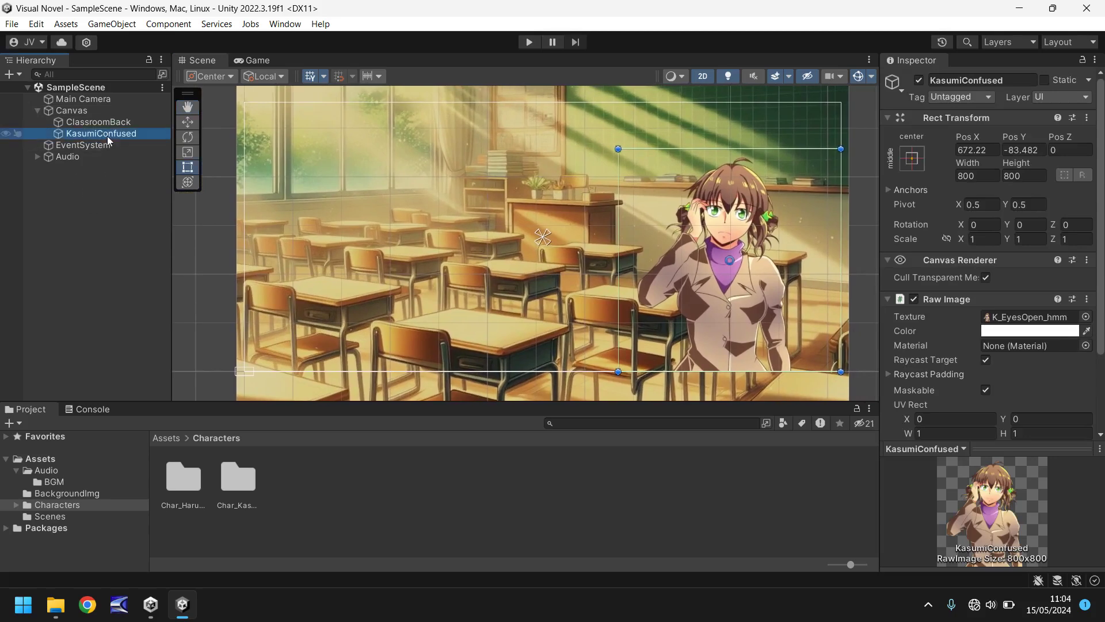
key(ctrl+d)
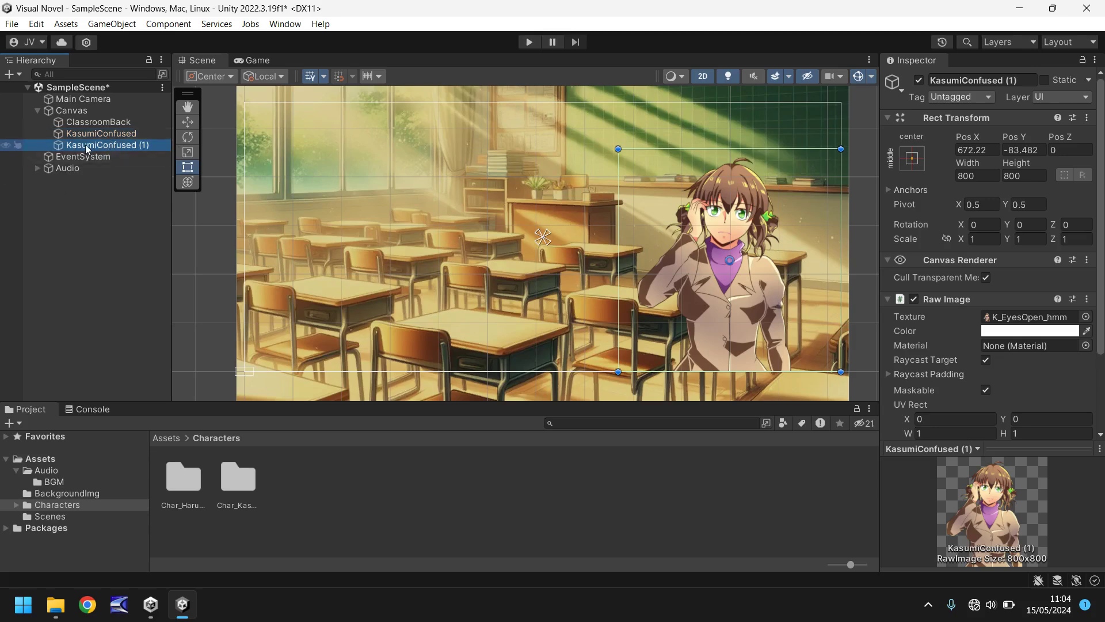
click(85, 145)
text(Haruka)
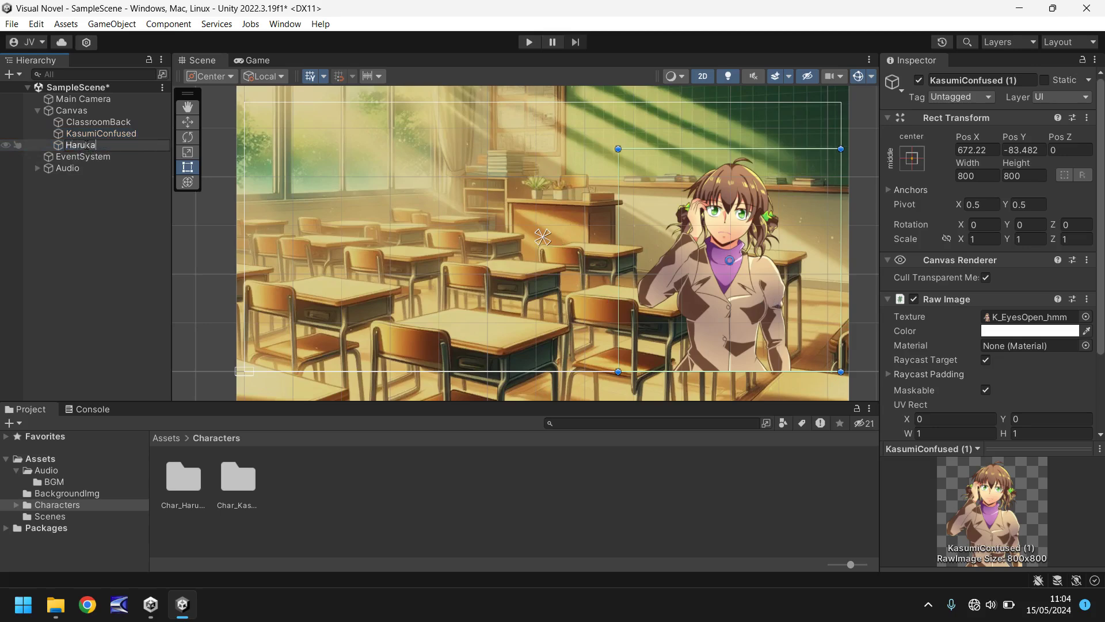
key(Return)
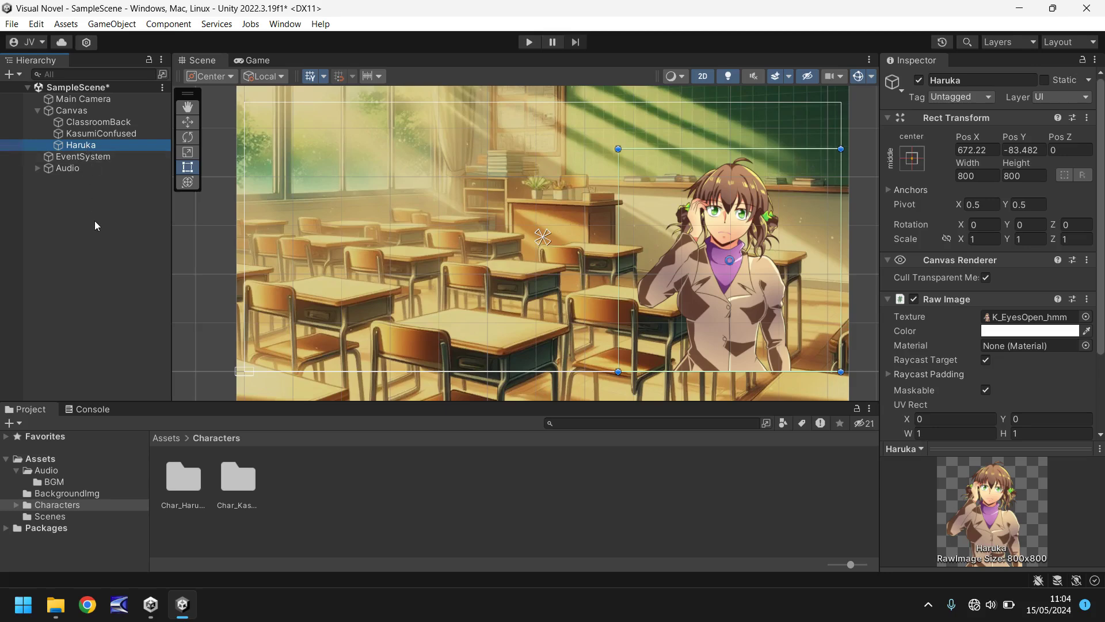
Assign H_EyesOpen_ugh2 from Char_Haruka's Eyes Open folder as the texture of the Haruka raw image
double_click(195, 474)
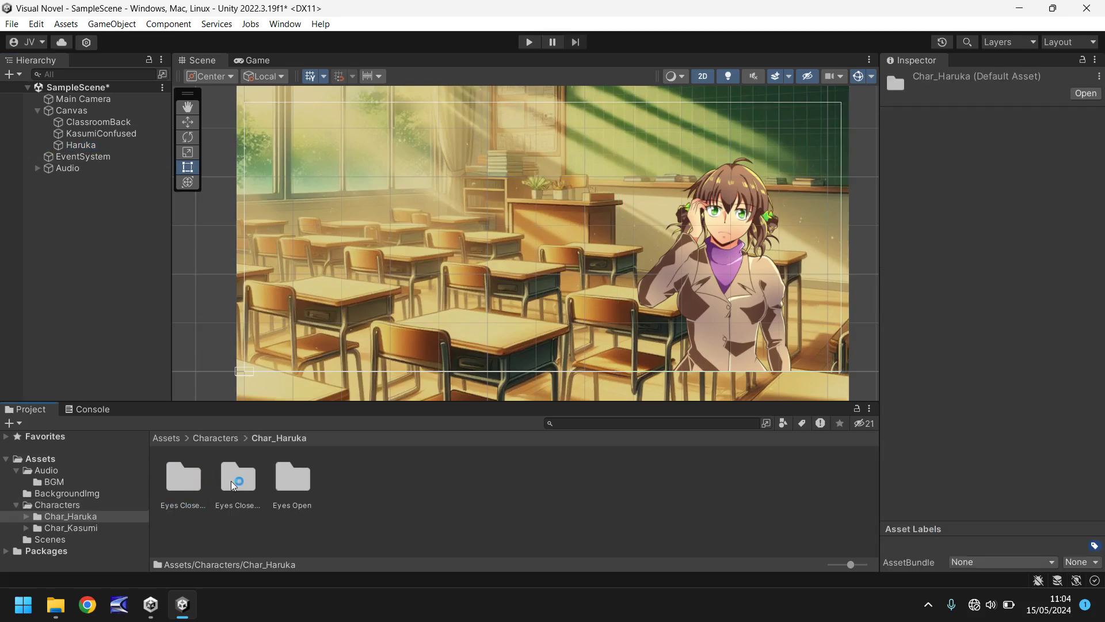
double_click(295, 480)
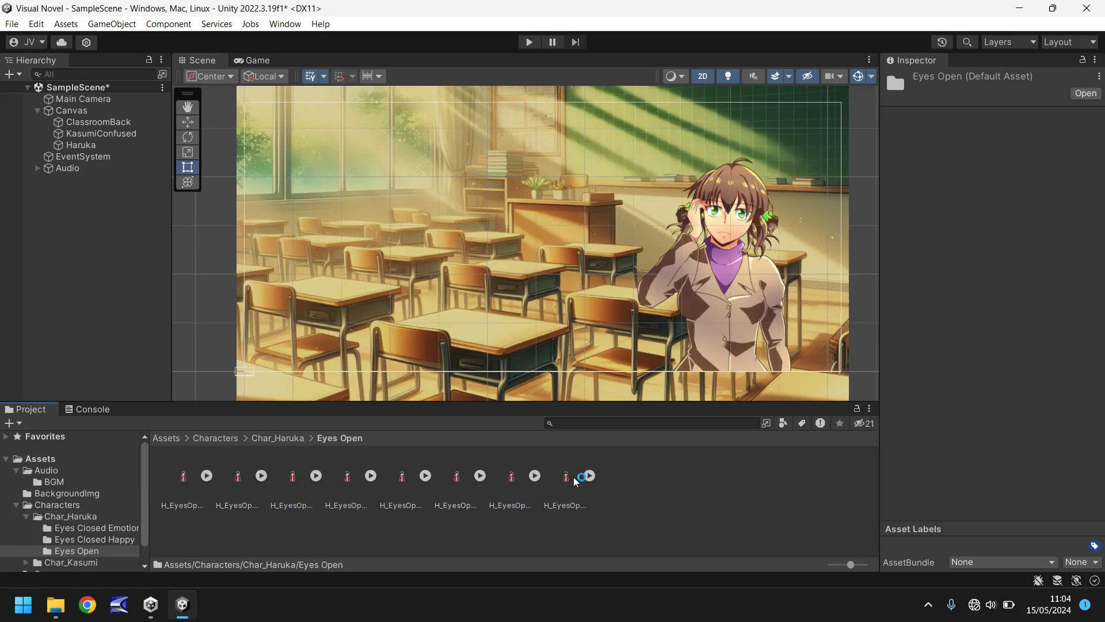
drag(568, 475, 83, 145)
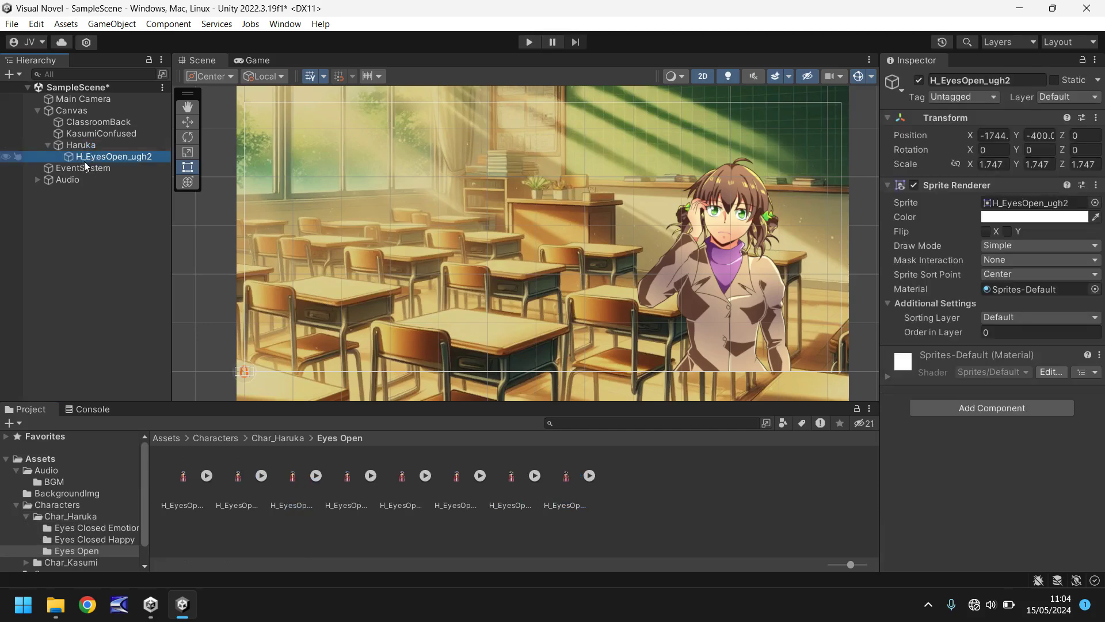
key(Delete)
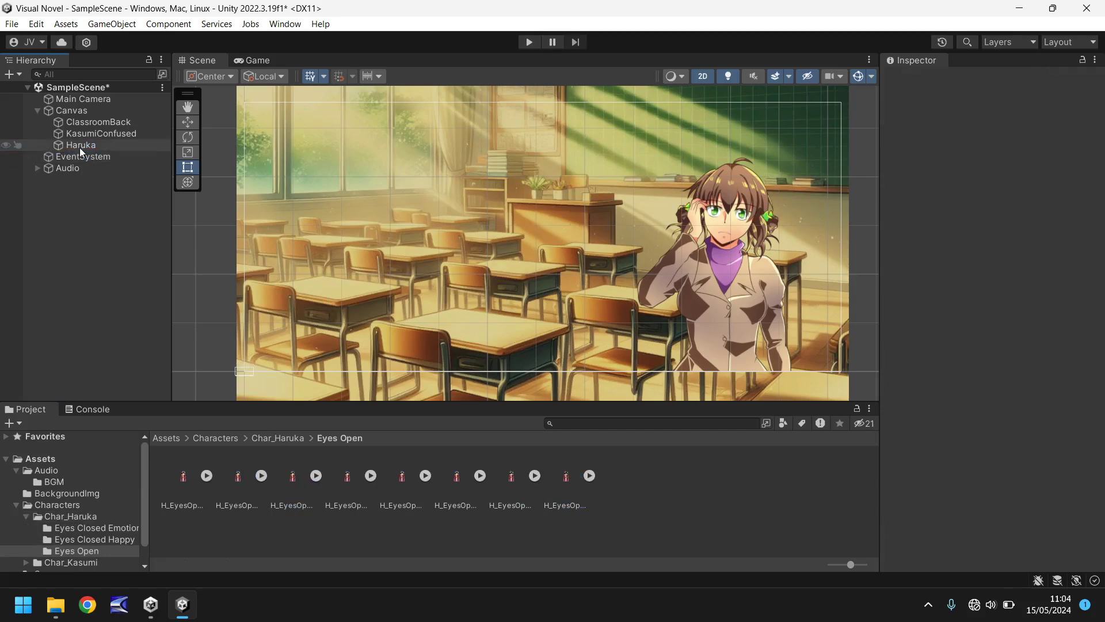
click(80, 146)
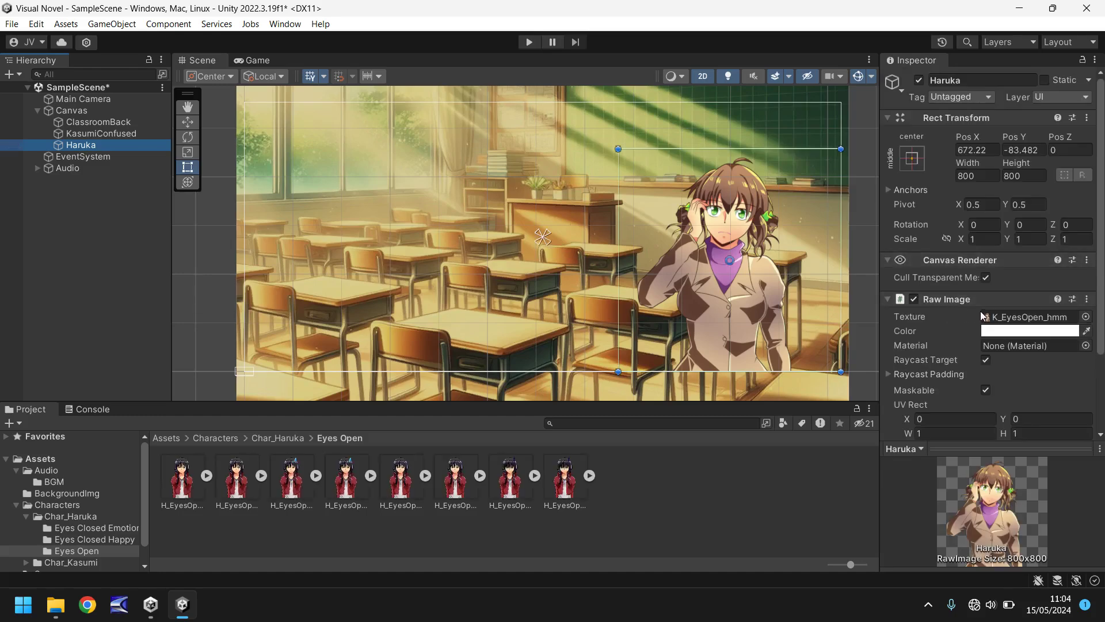
drag(566, 480, 1025, 320)
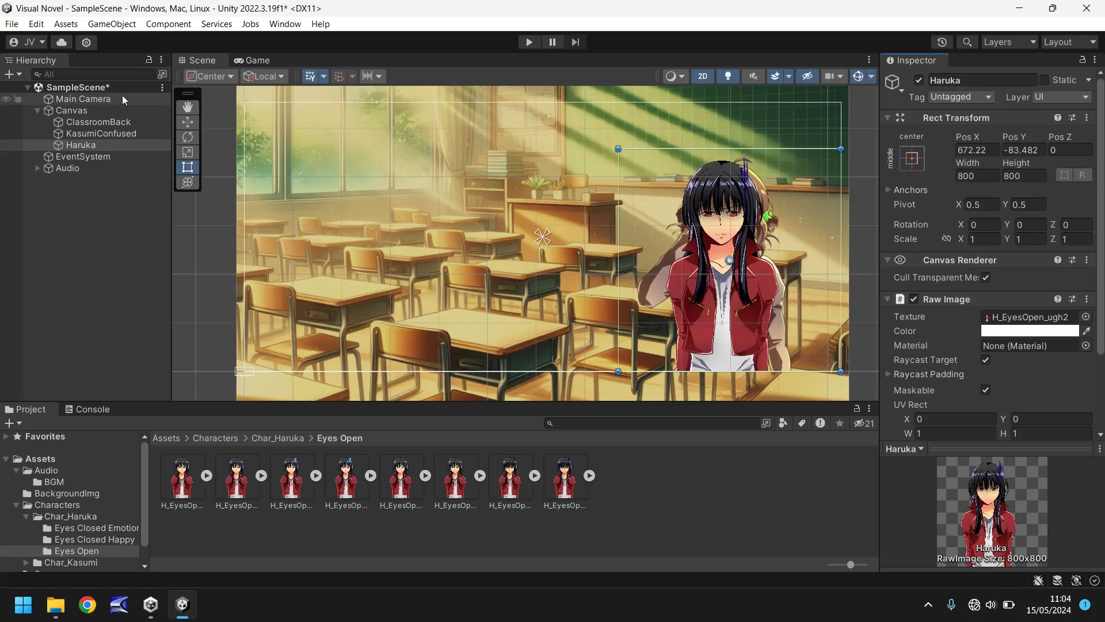
Move Haruka across the classroom to Pos X -672.22, opposite Kasumi, and check the placement in the Game view
drag(745, 320, 367, 322)
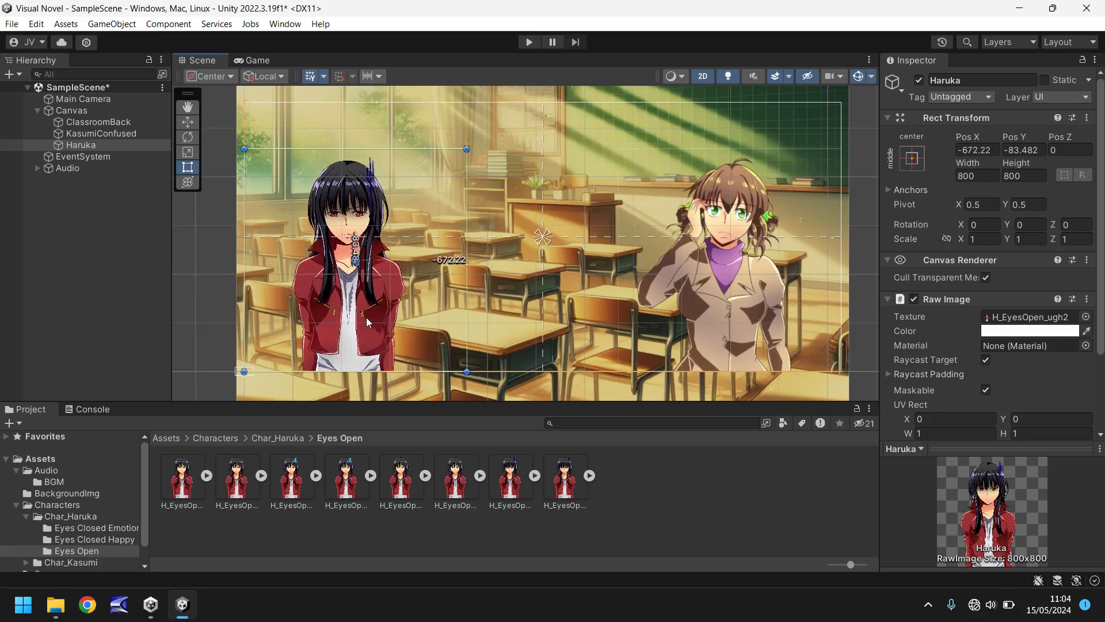
click(253, 60)
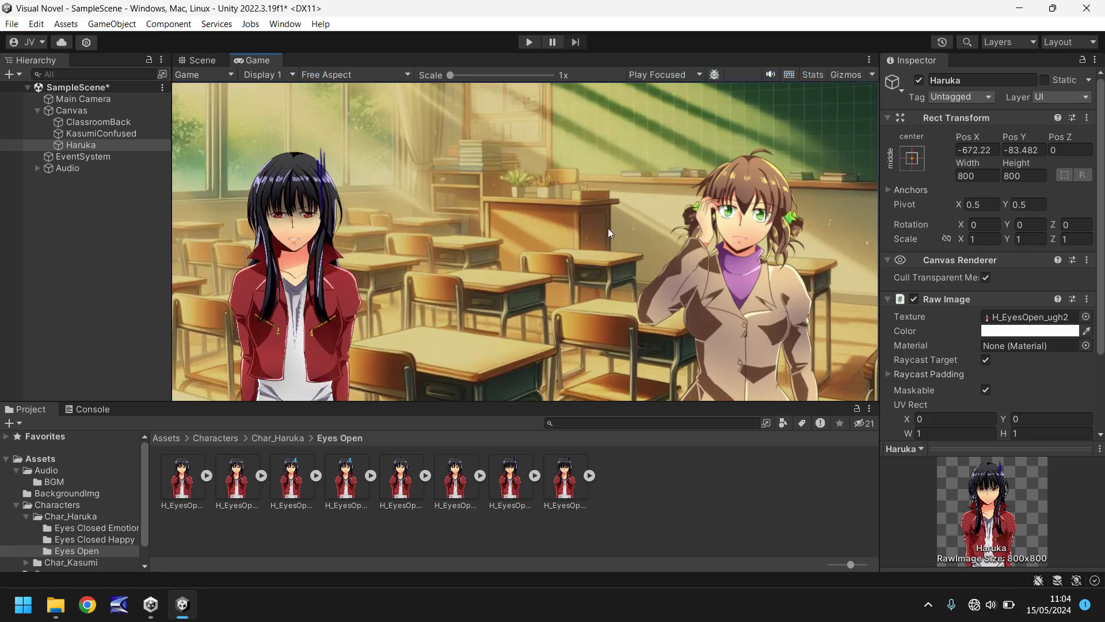
click(199, 61)
Enable Generate Mipmap for the H_EyesOpen_ugh2 texture, apply the import settings and check the character in the Game view
click(567, 483)
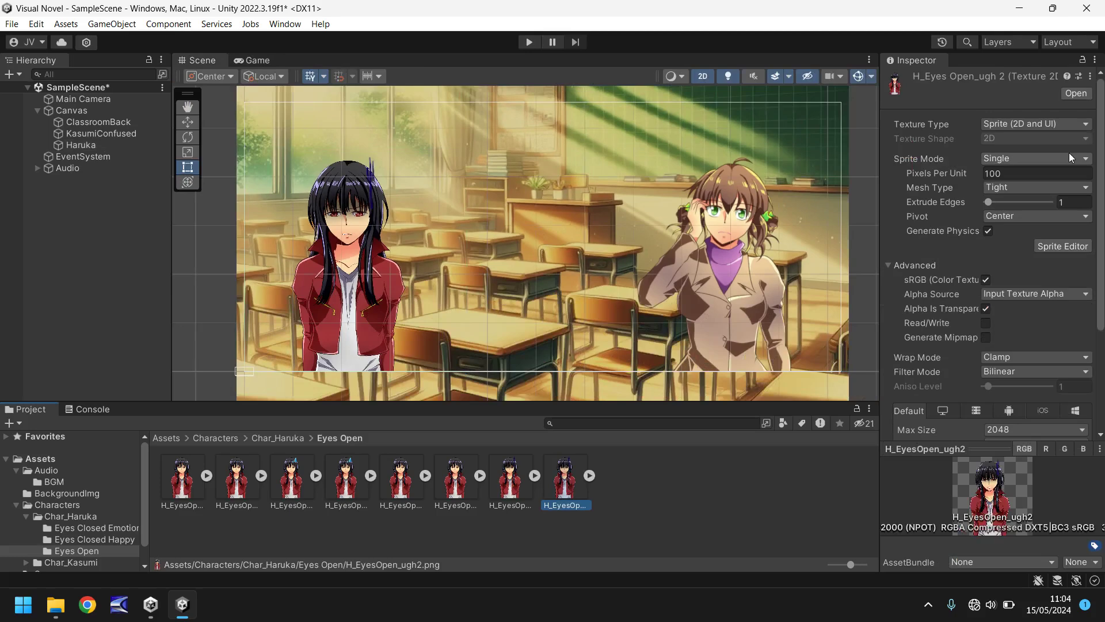
click(985, 339)
click(985, 337)
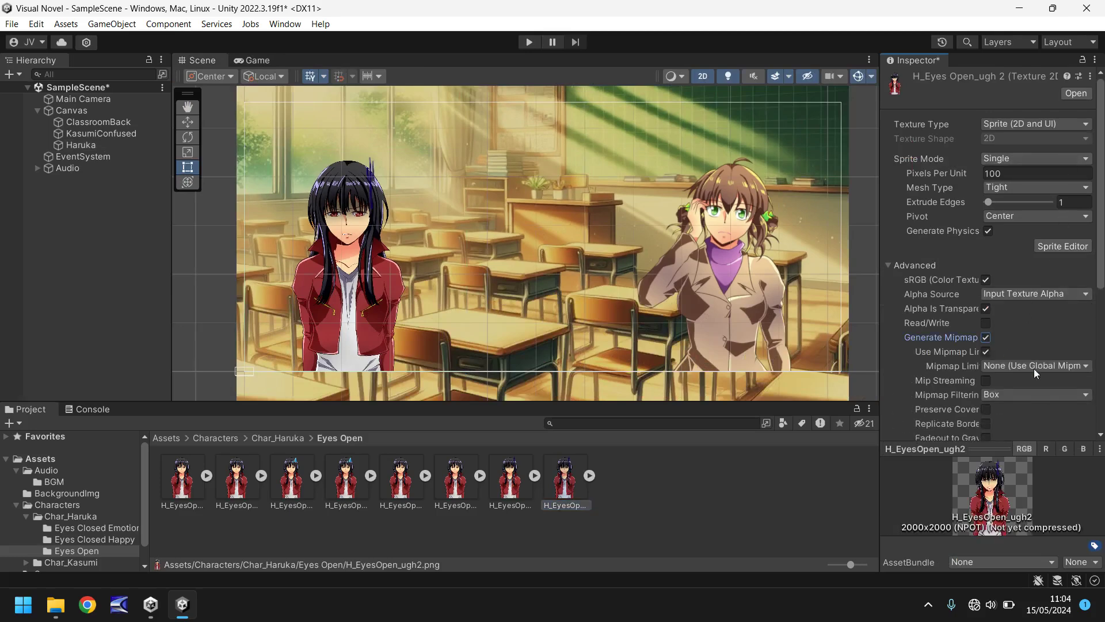
scroll(990, 345, down, 5)
click(1074, 368)
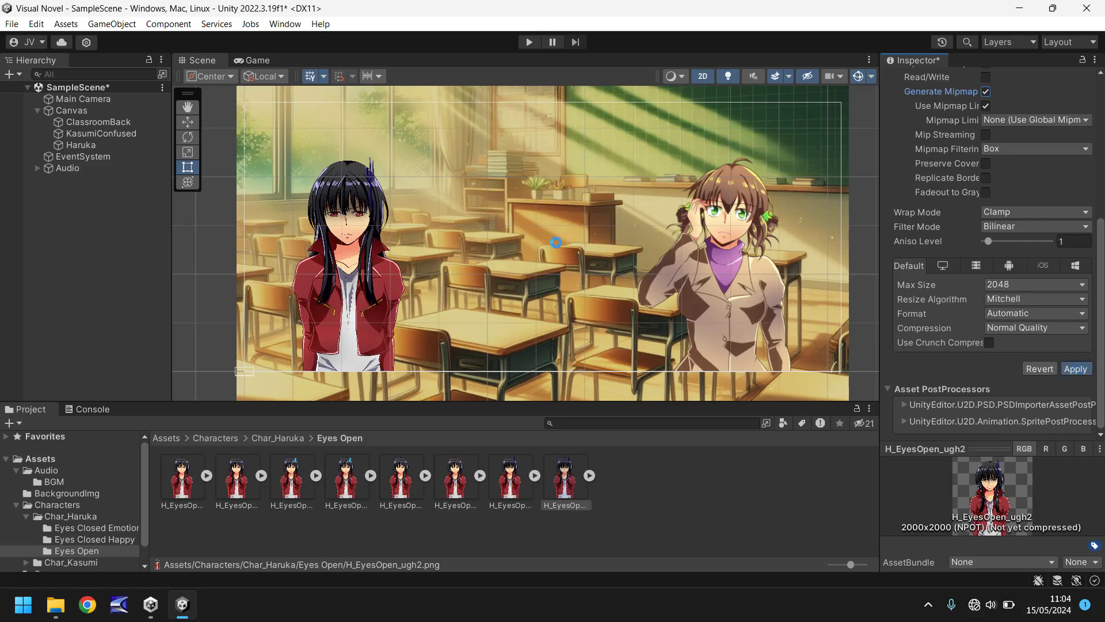
click(257, 61)
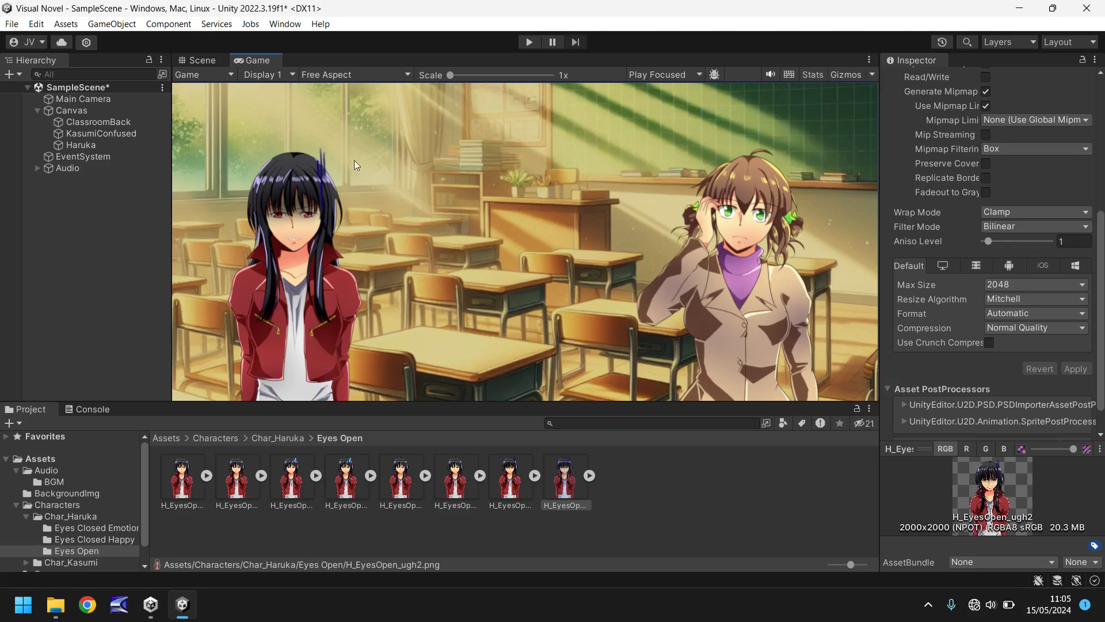
click(198, 60)
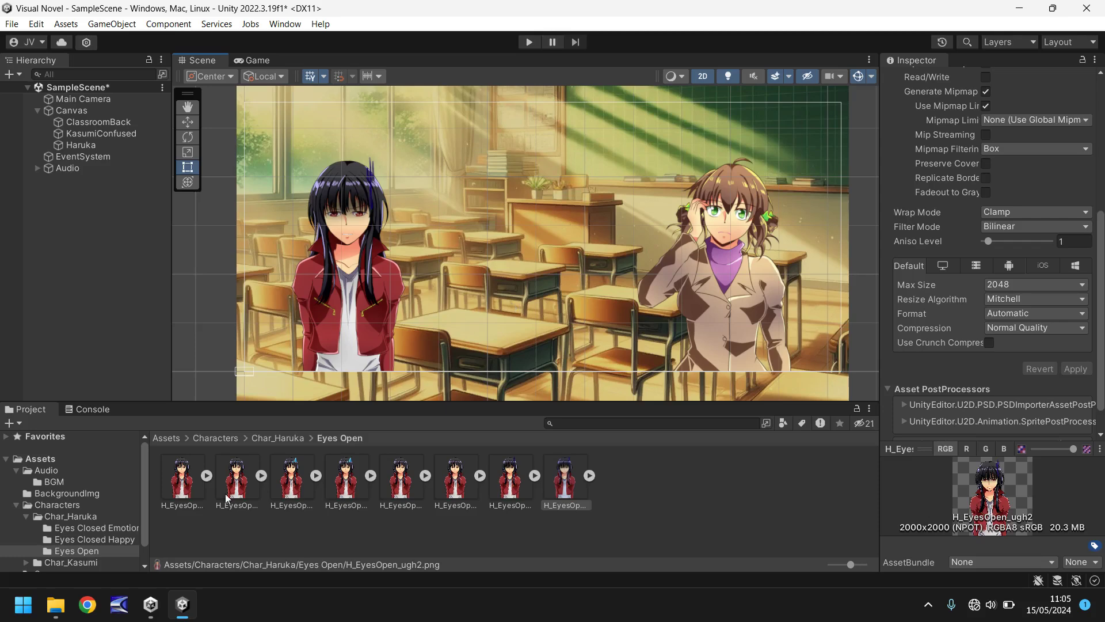
Create a folder named Animations in the project's Assets folder and open it
click(46, 460)
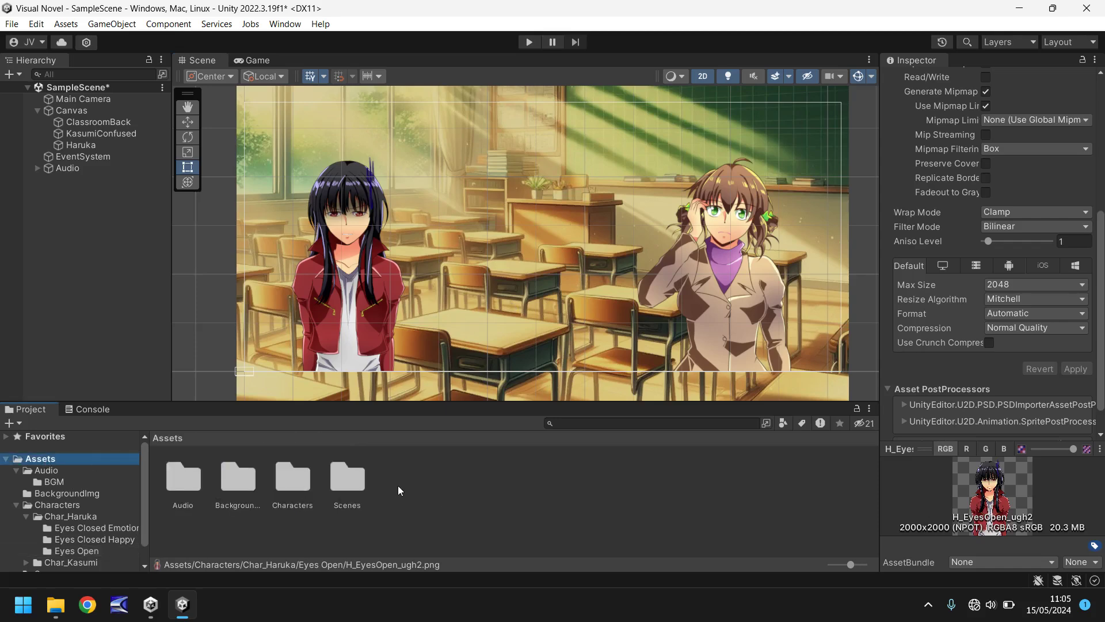
right_click(420, 485)
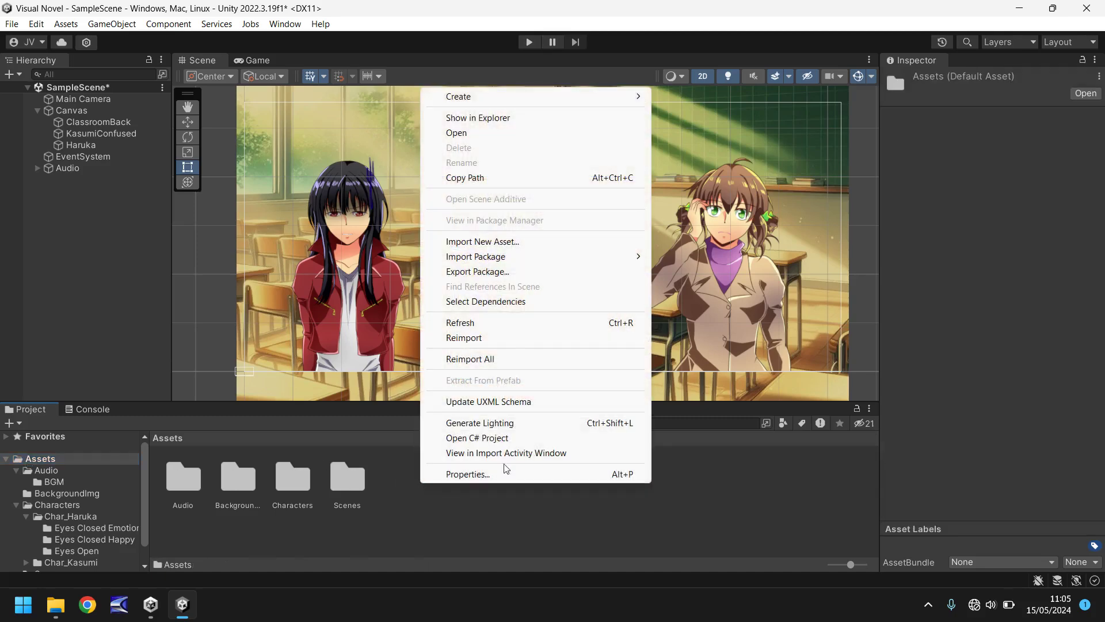
mouse_move(466, 98)
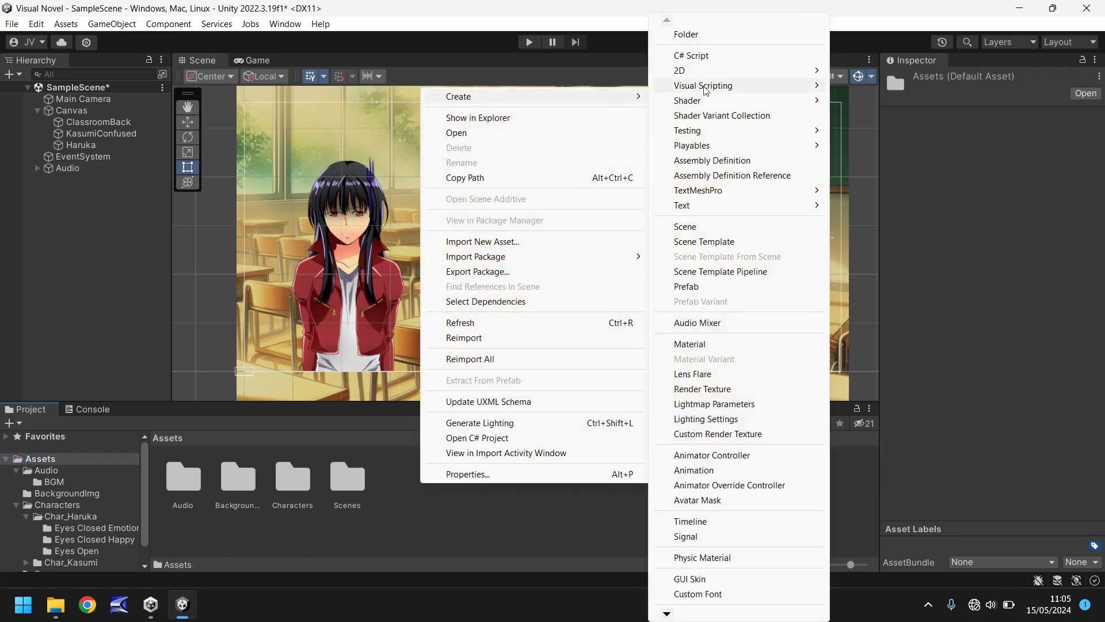
click(699, 35)
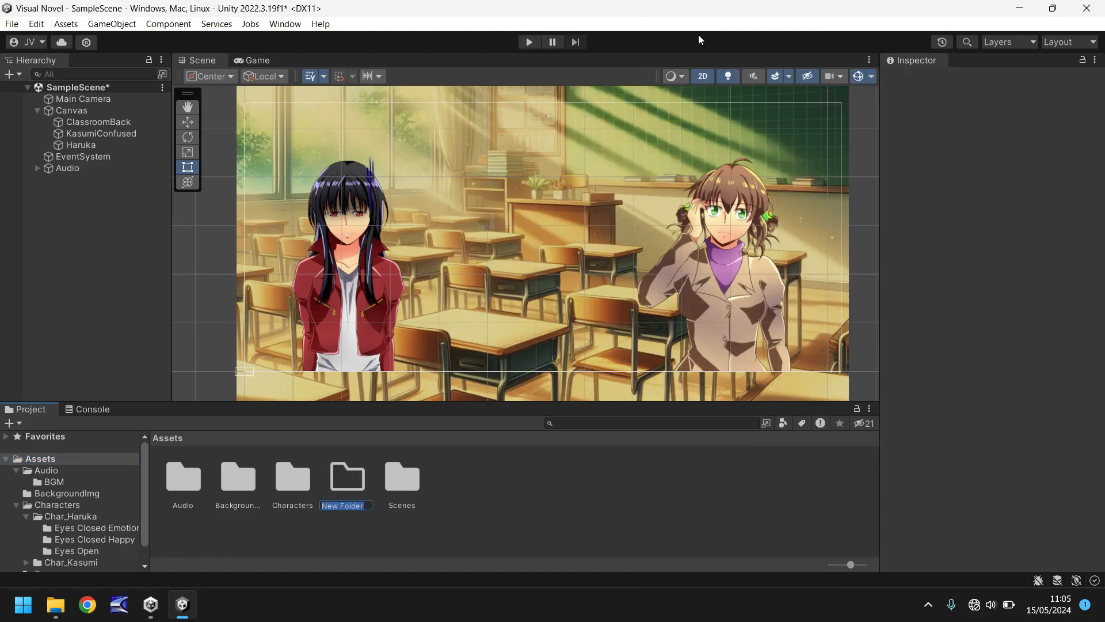
text(Anji)
text(imations)
key(Return)
key(Return)
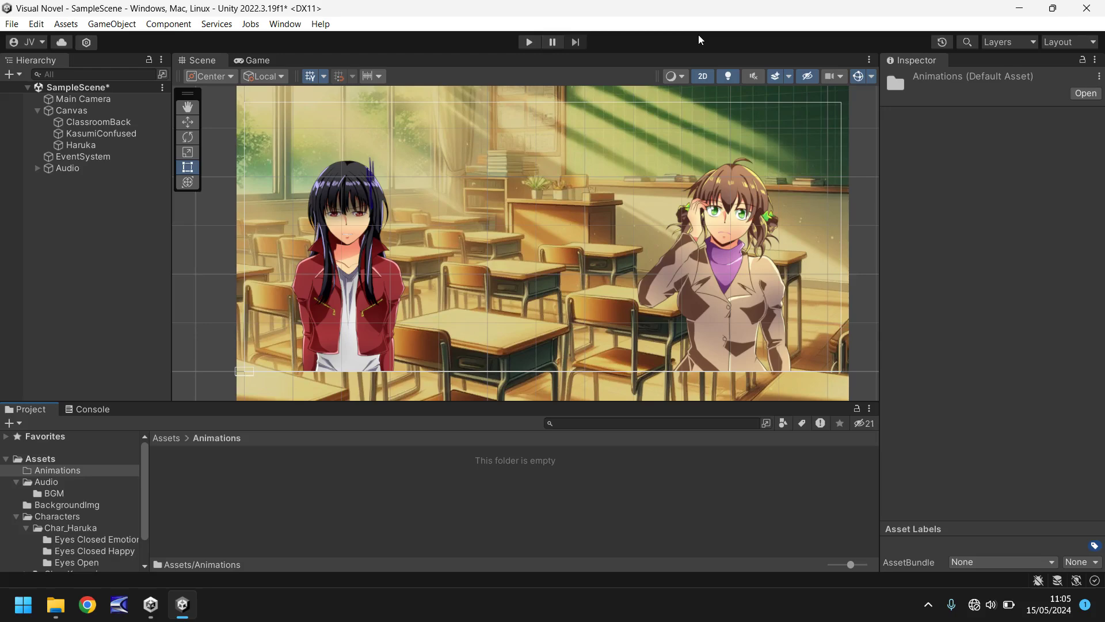
Add a UI Raw Image to the Canvas and name it FadeIn
click(111, 26)
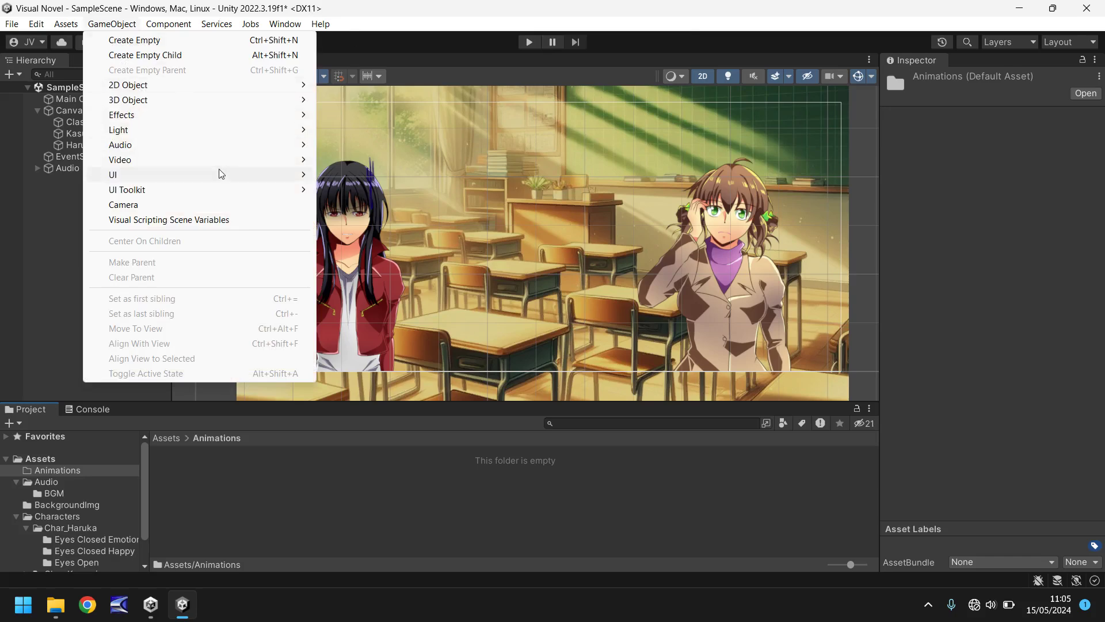
mouse_move(221, 174)
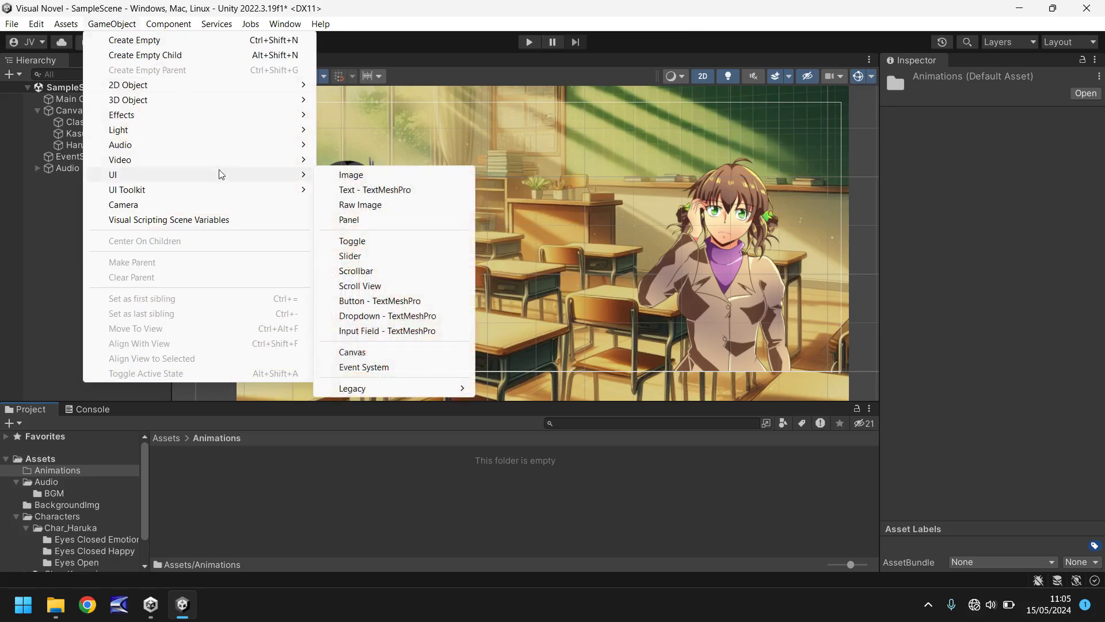
click(378, 205)
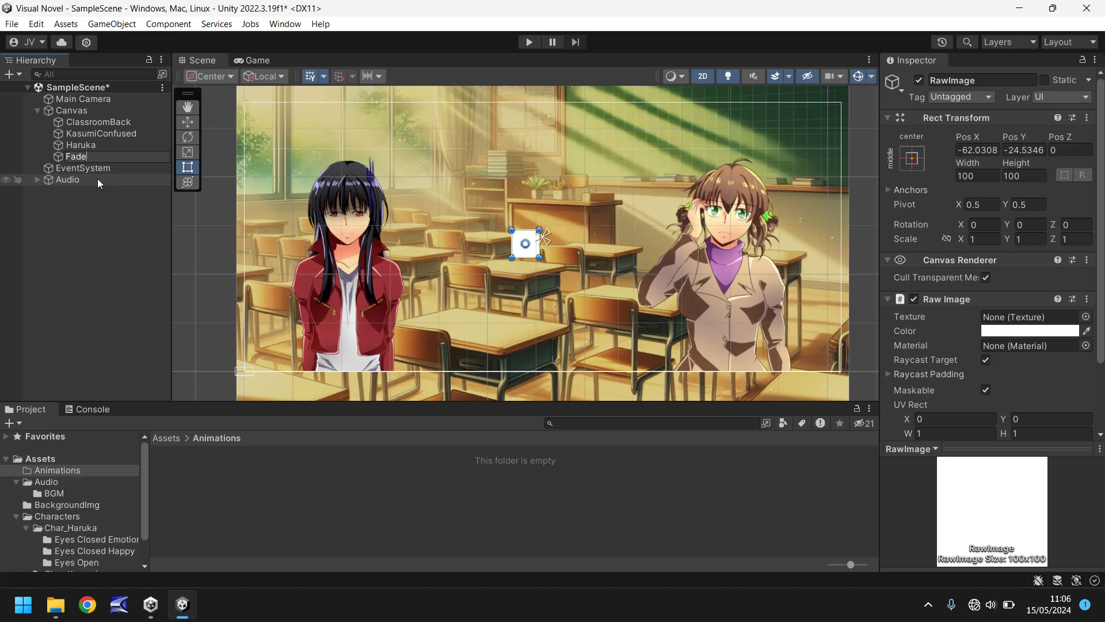
key(Return)
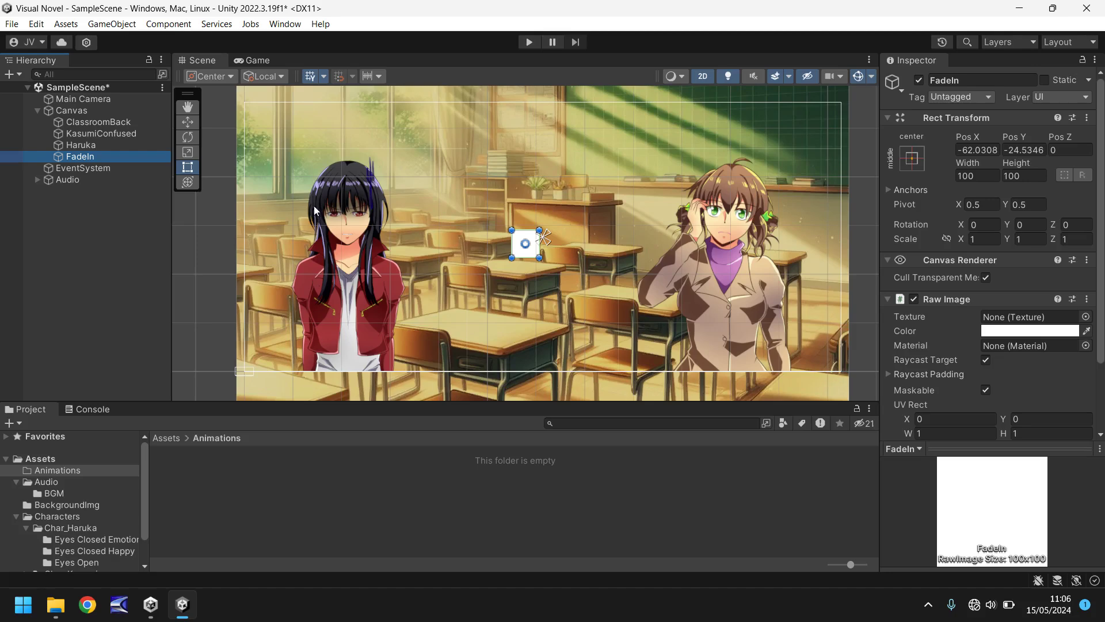
Set the FadeIn image's colour to black (000000)
click(1024, 331)
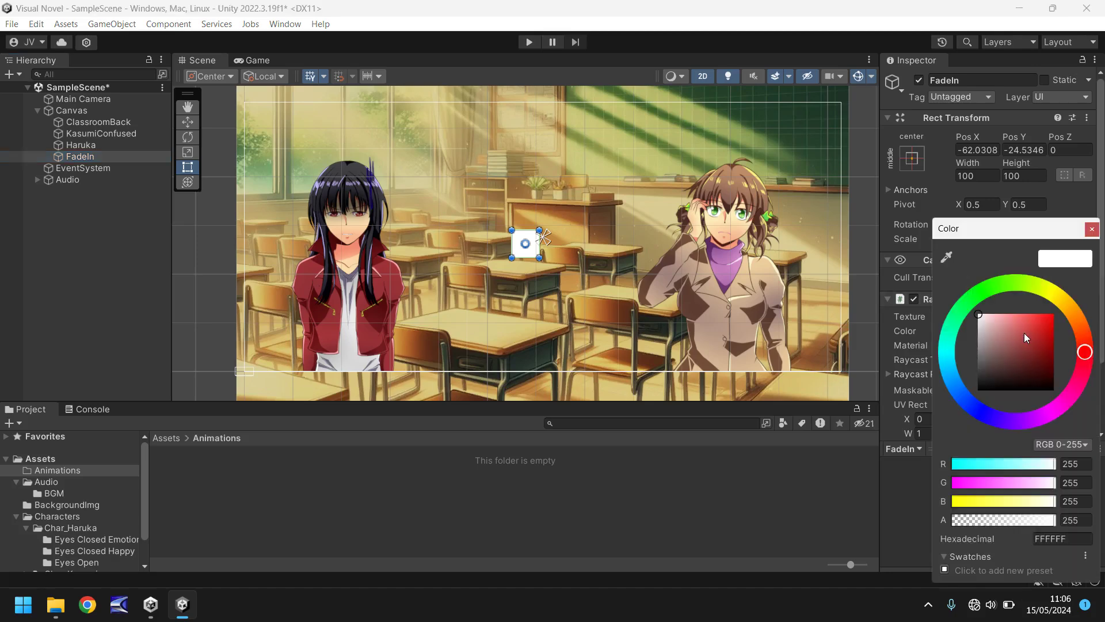
click(977, 383)
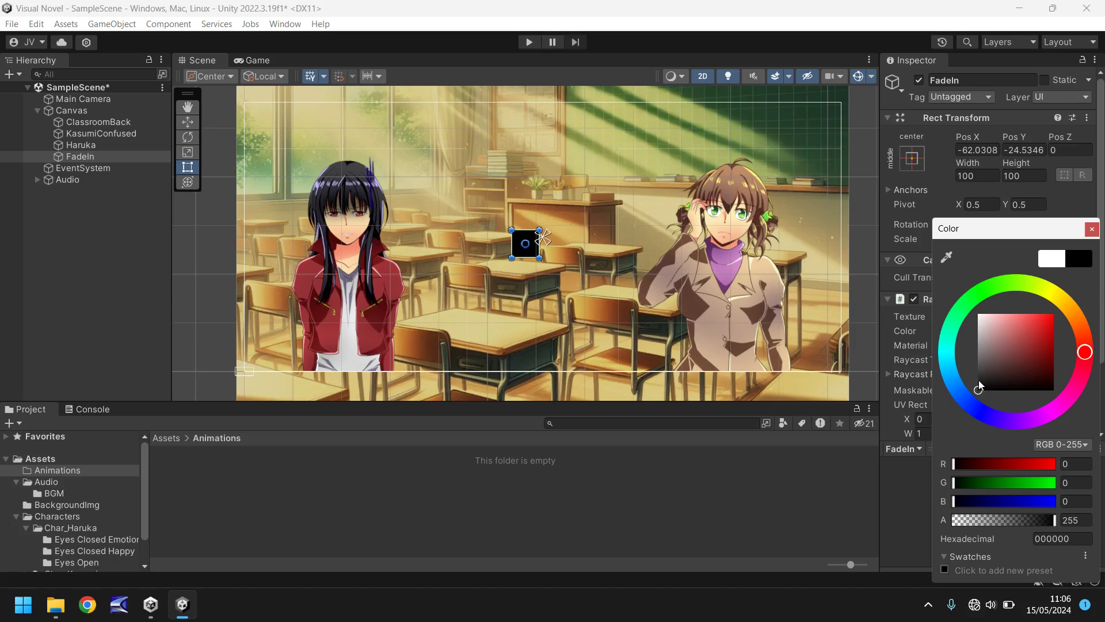
click(1090, 227)
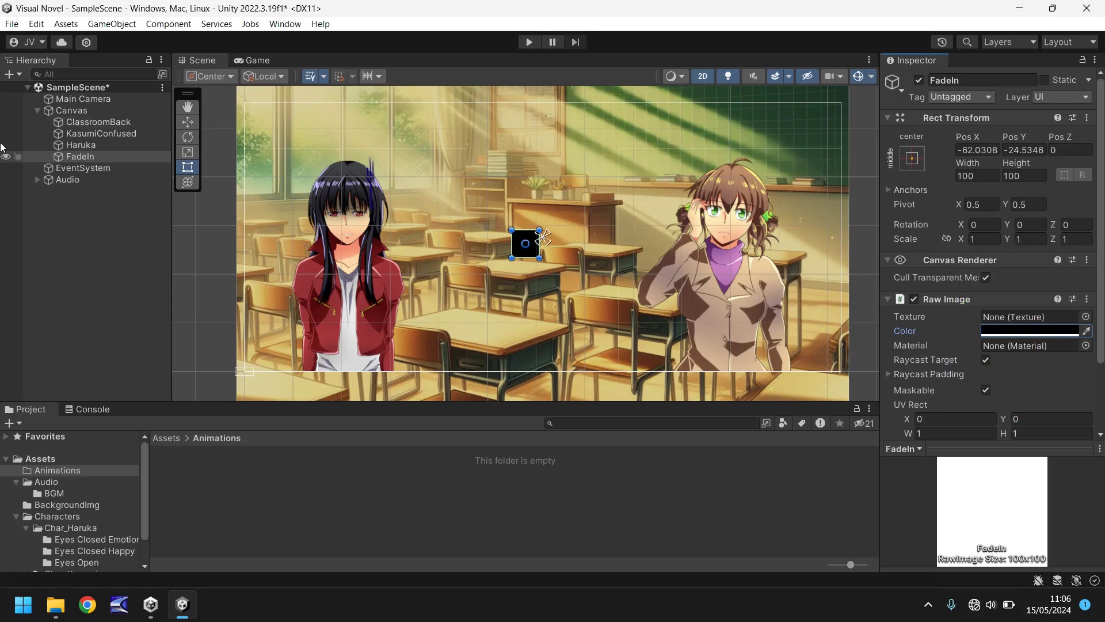
Anchor the FadeIn image to the Canvas's top-left corner and set its Pos X and Pos Y to 0
click(95, 132)
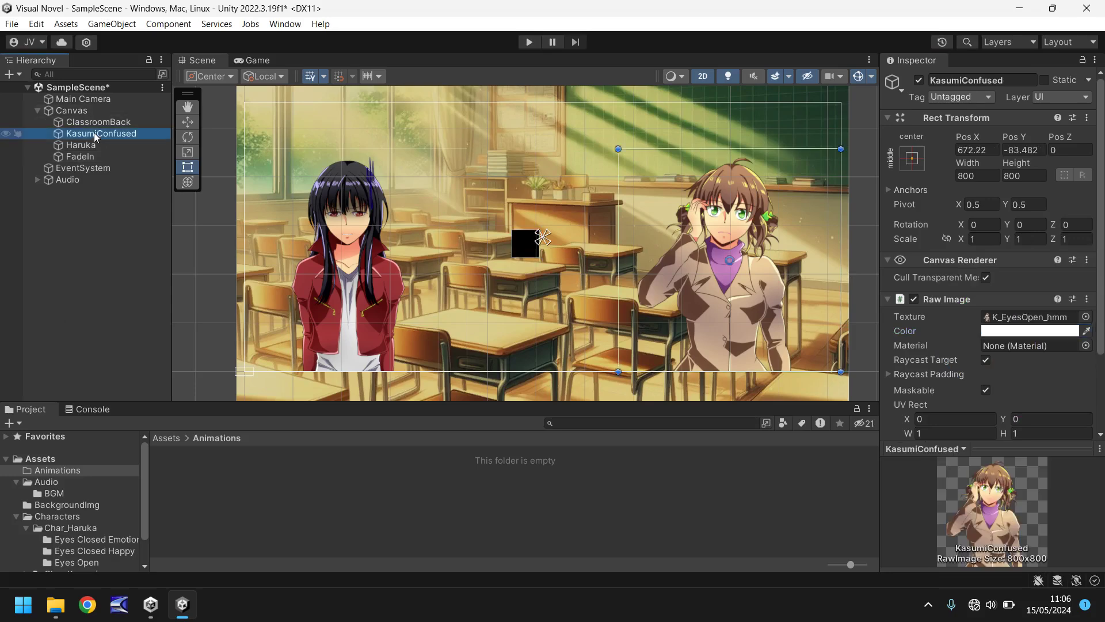
click(91, 145)
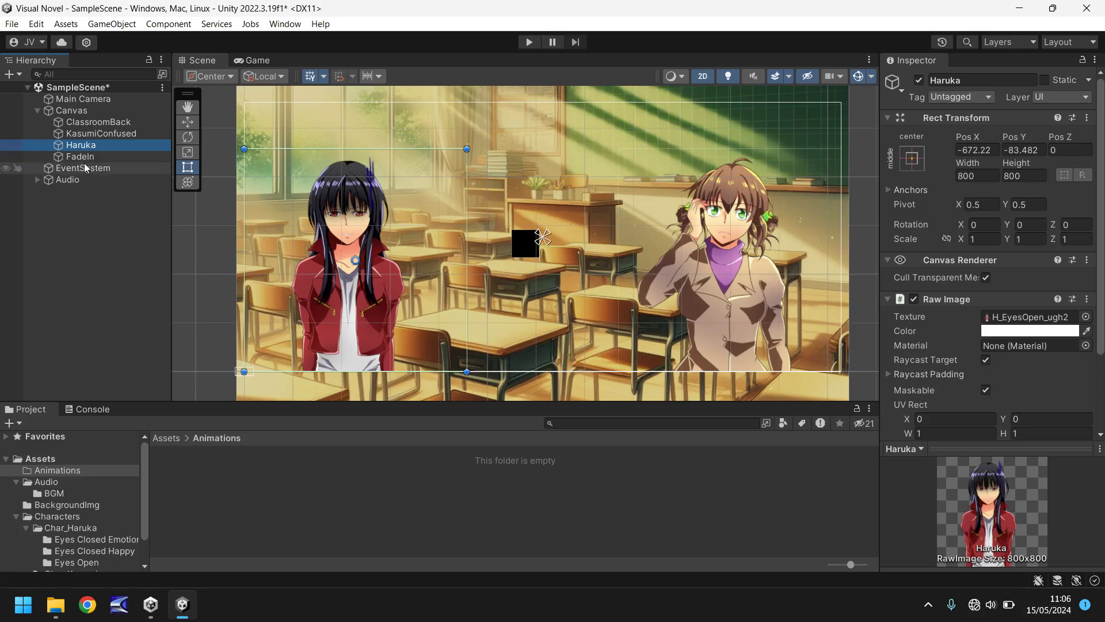
click(81, 157)
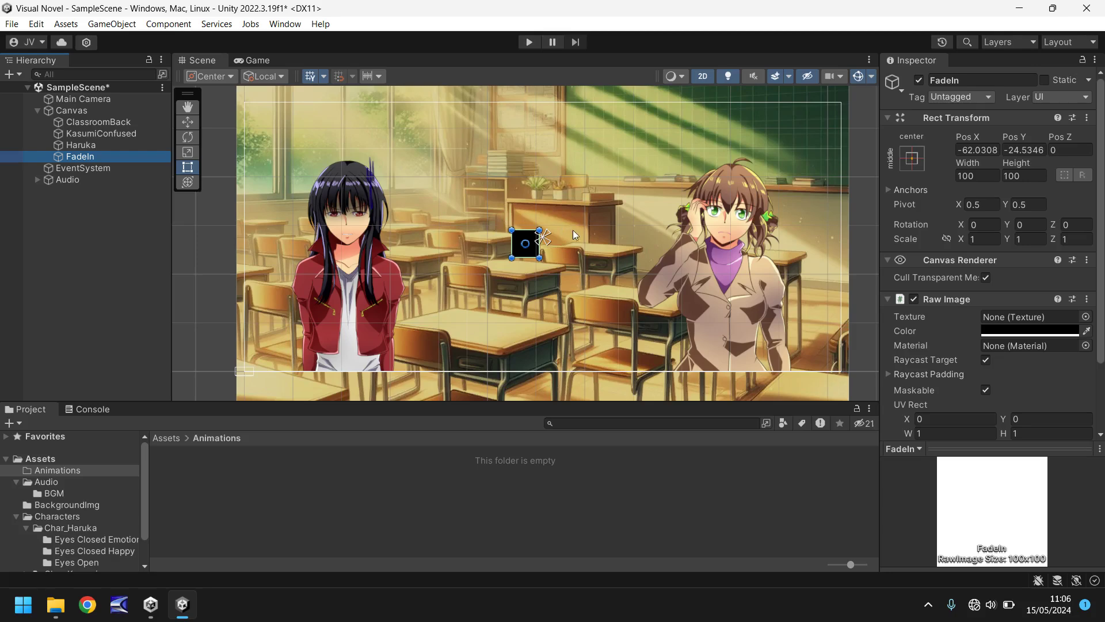
click(912, 158)
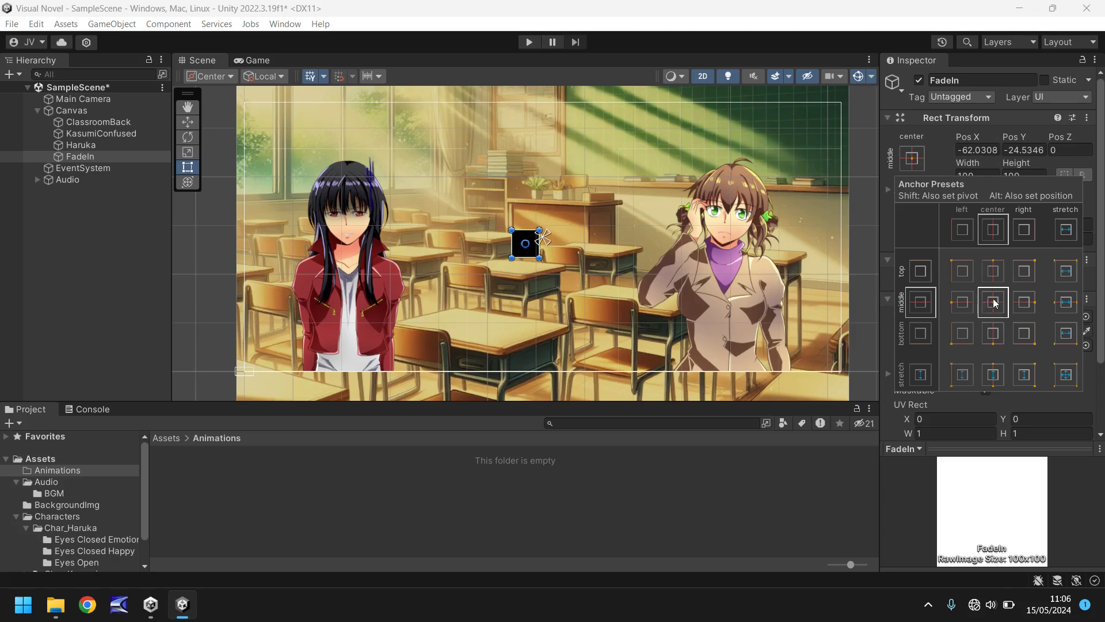
click(963, 274)
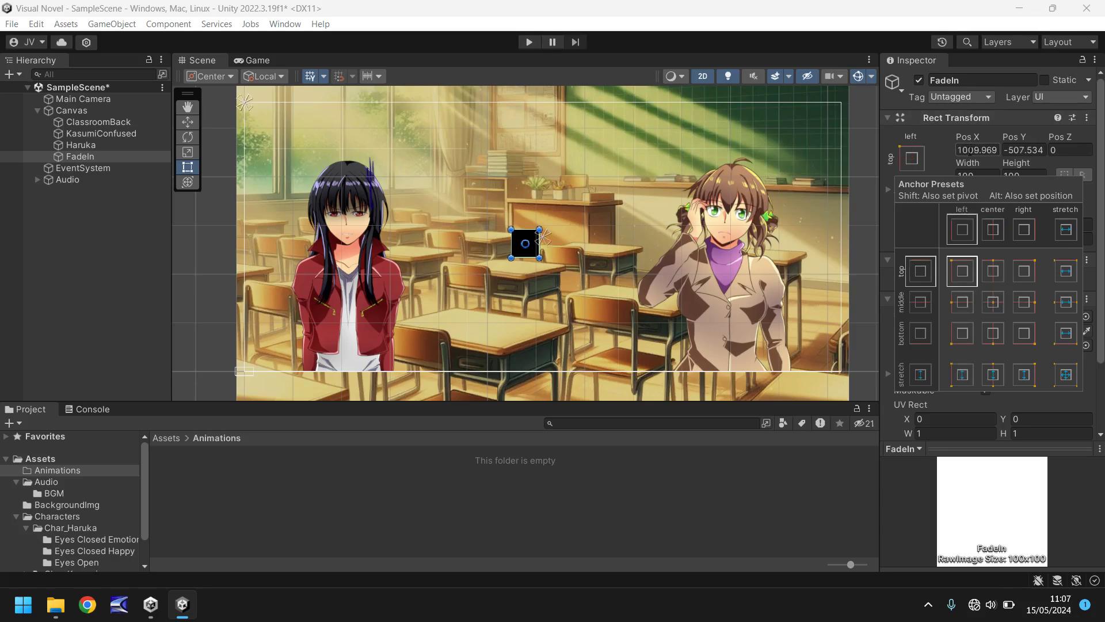
click(971, 150)
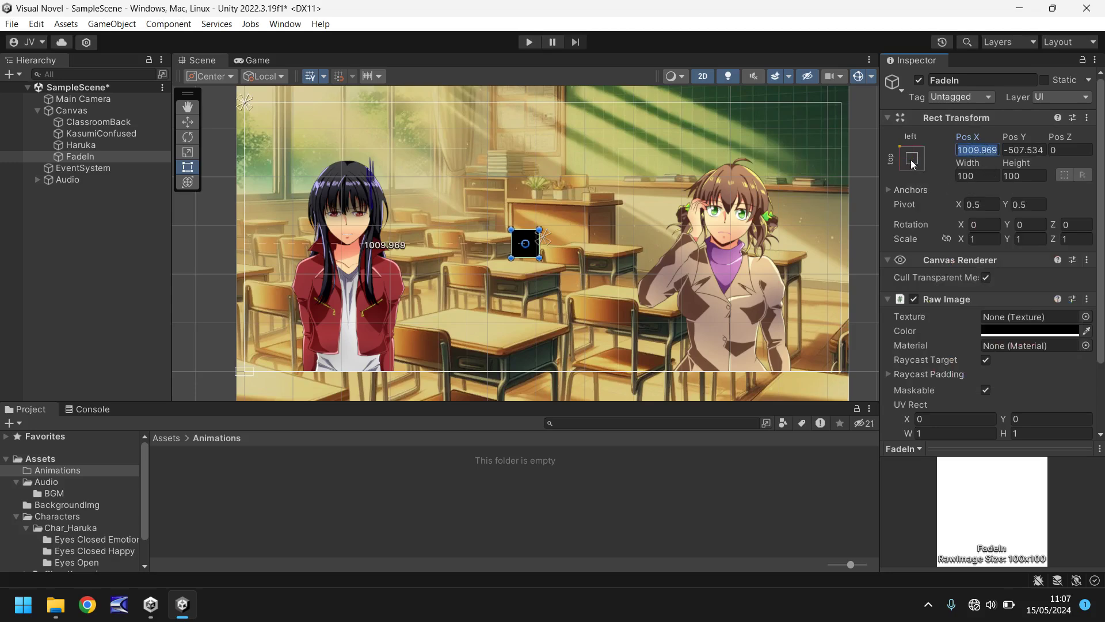
text(0)
click(1030, 150)
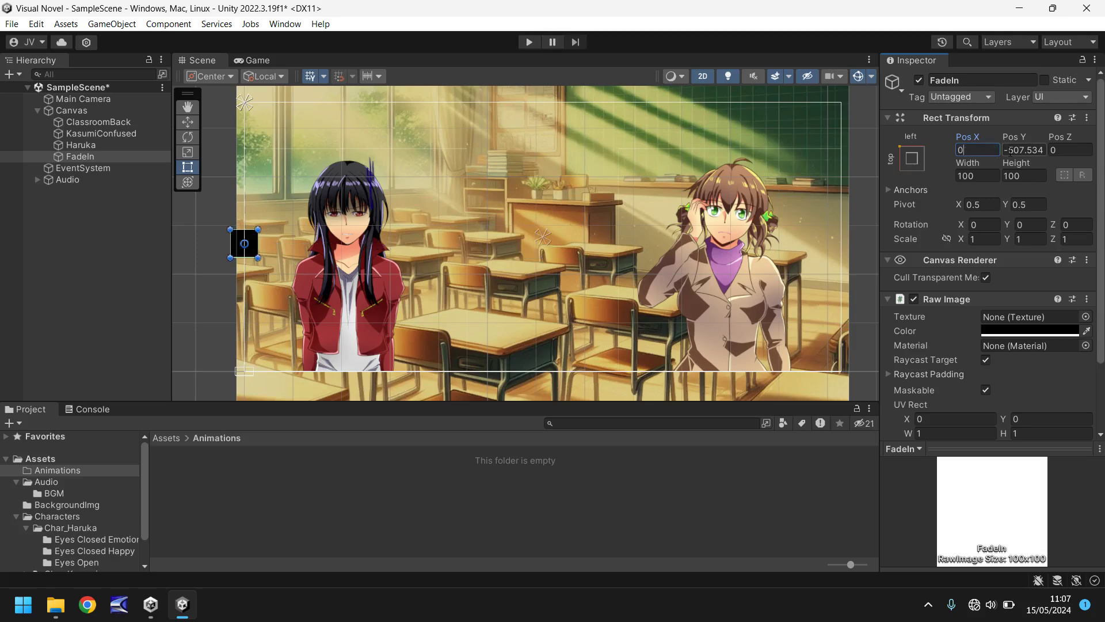
text(0)
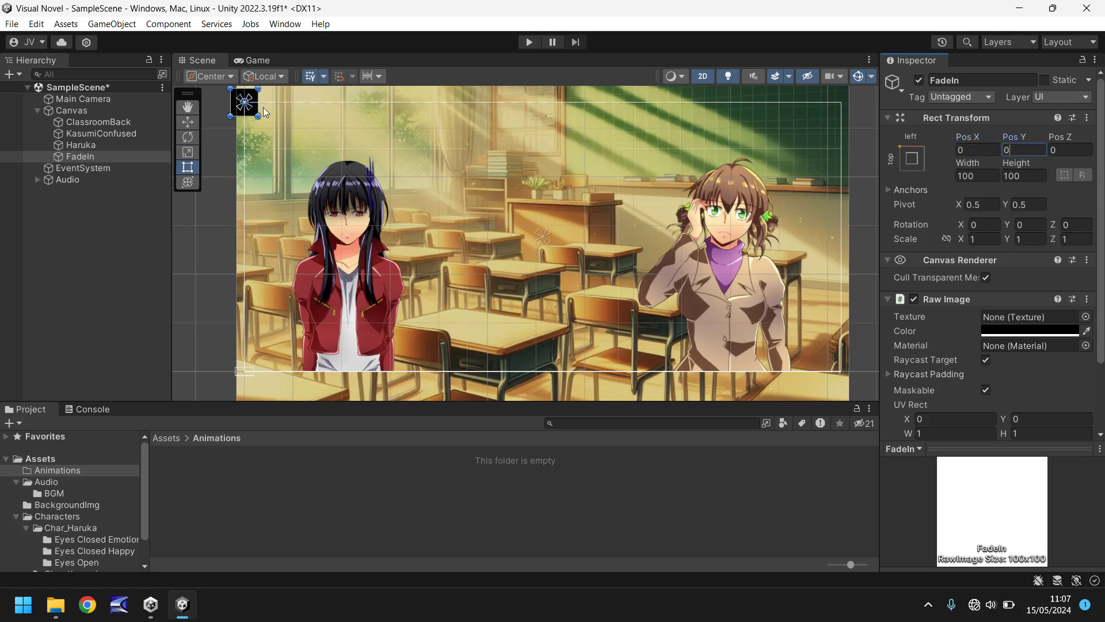
Anchor the FadeIn image to the middle centre of the Canvas and set its Pos X and Pos Y to 0
click(911, 161)
click(993, 301)
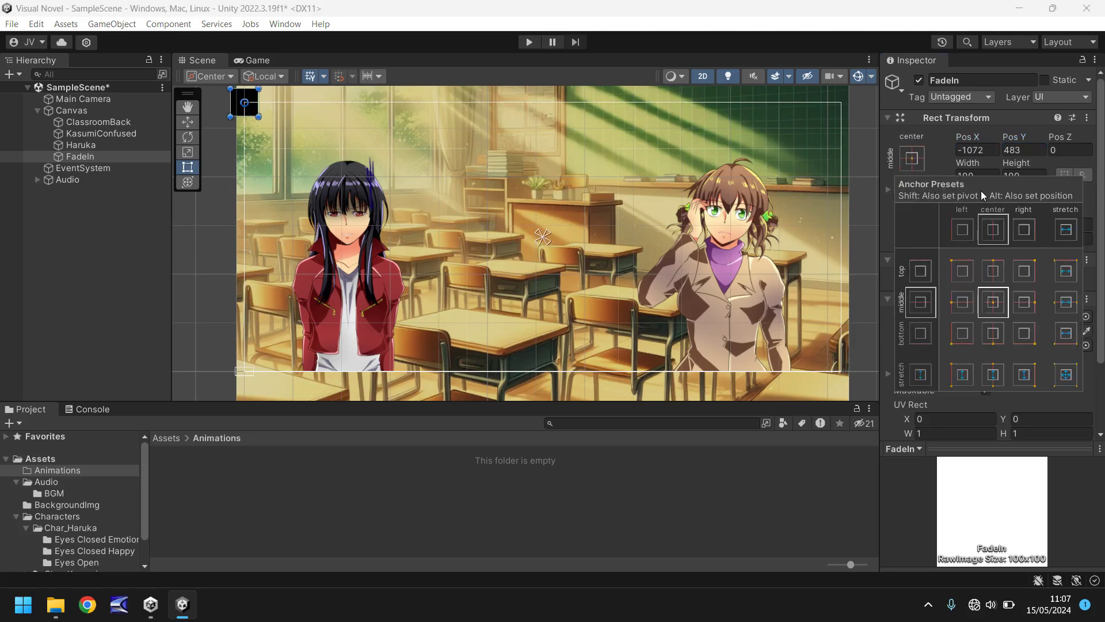
click(978, 149)
text(0)
click(1022, 150)
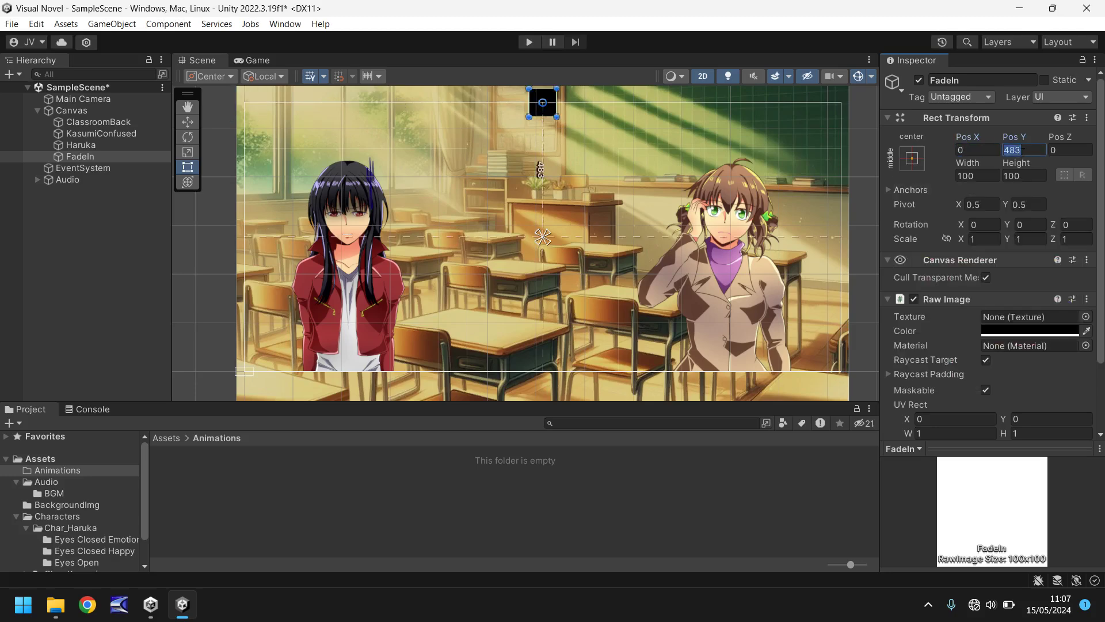
text(0)
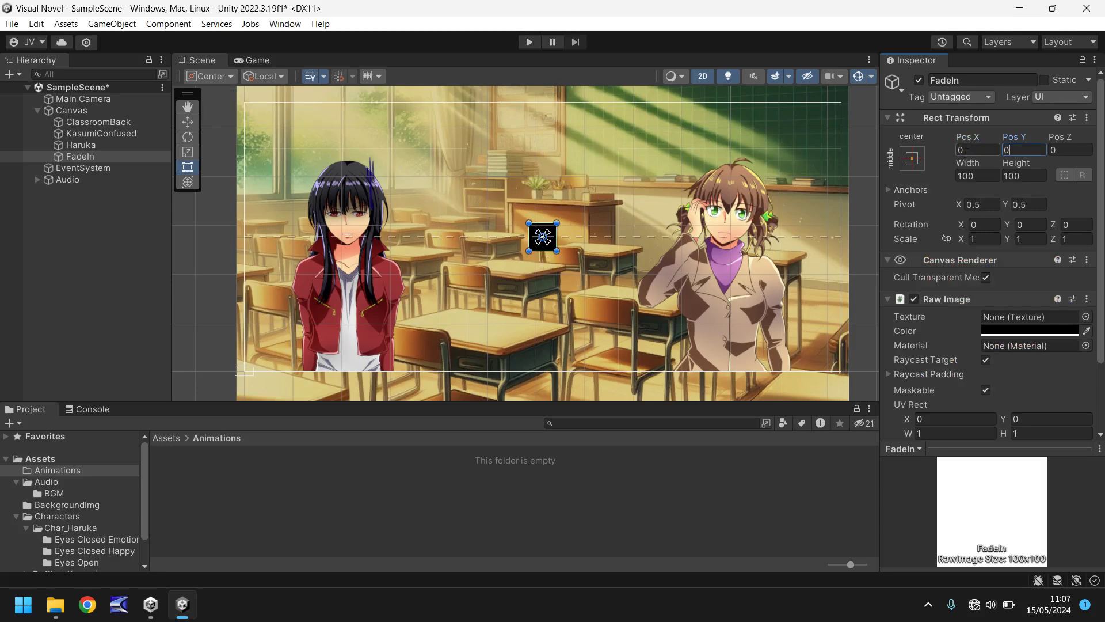
Stretch the FadeIn image's anchors in both directions, set Left, Top, Right and Bottom to 0, and check it in the Game view
click(910, 155)
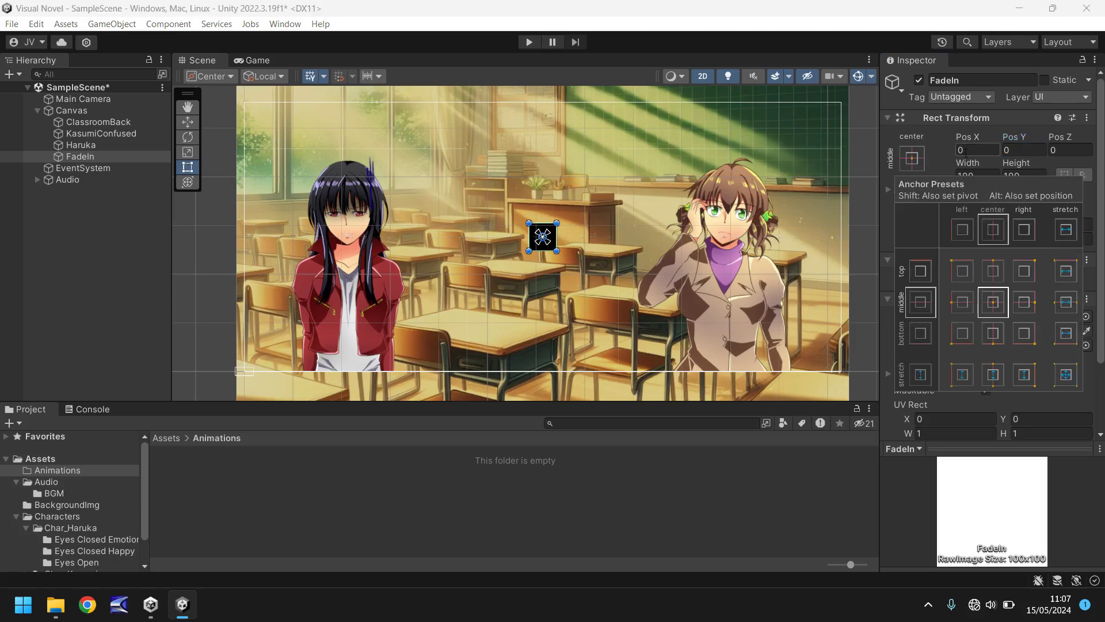
click(1066, 374)
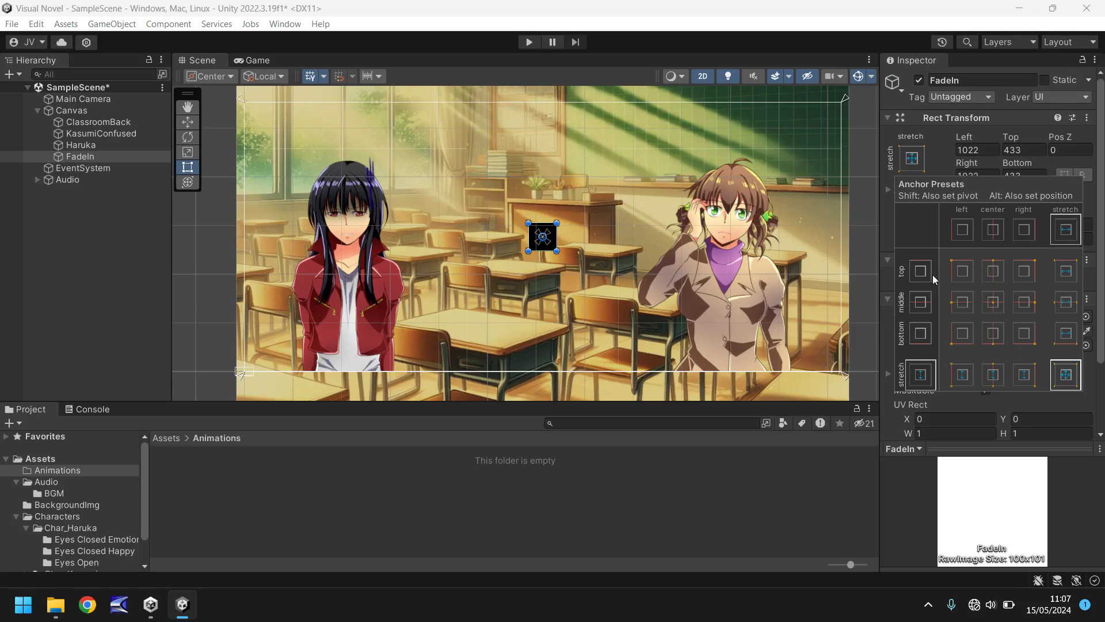
click(989, 151)
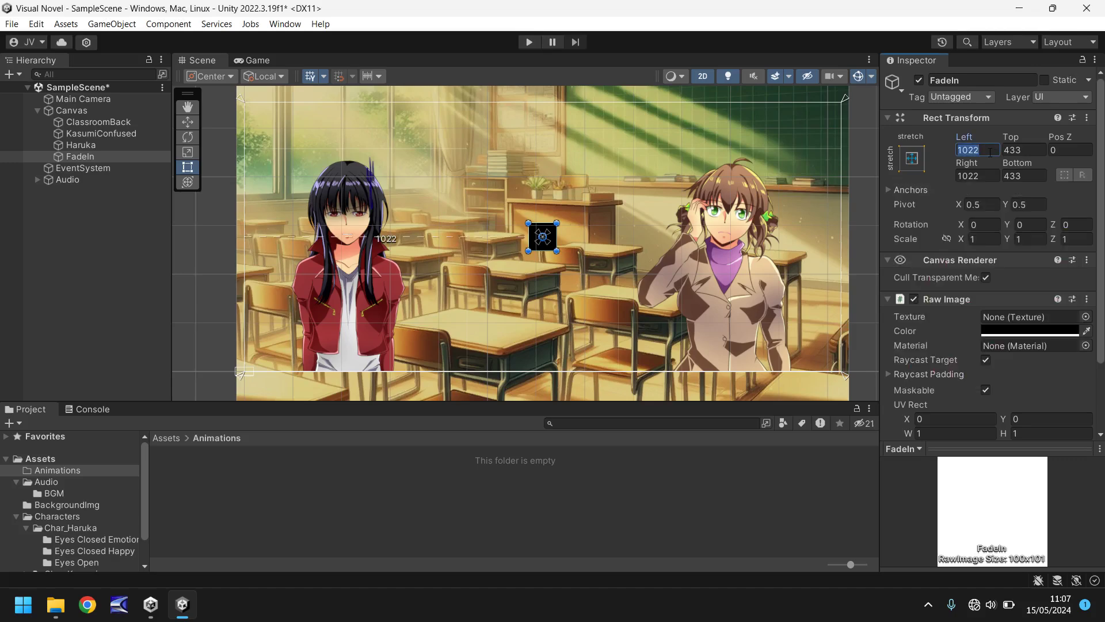
text(0)
click(1031, 152)
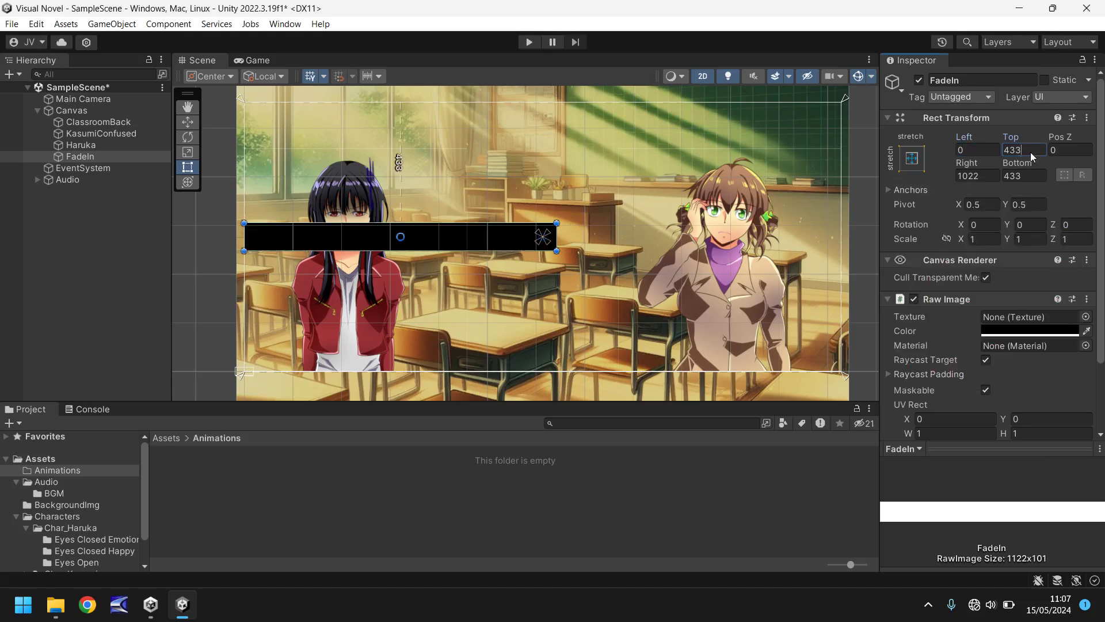
text(0)
click(977, 175)
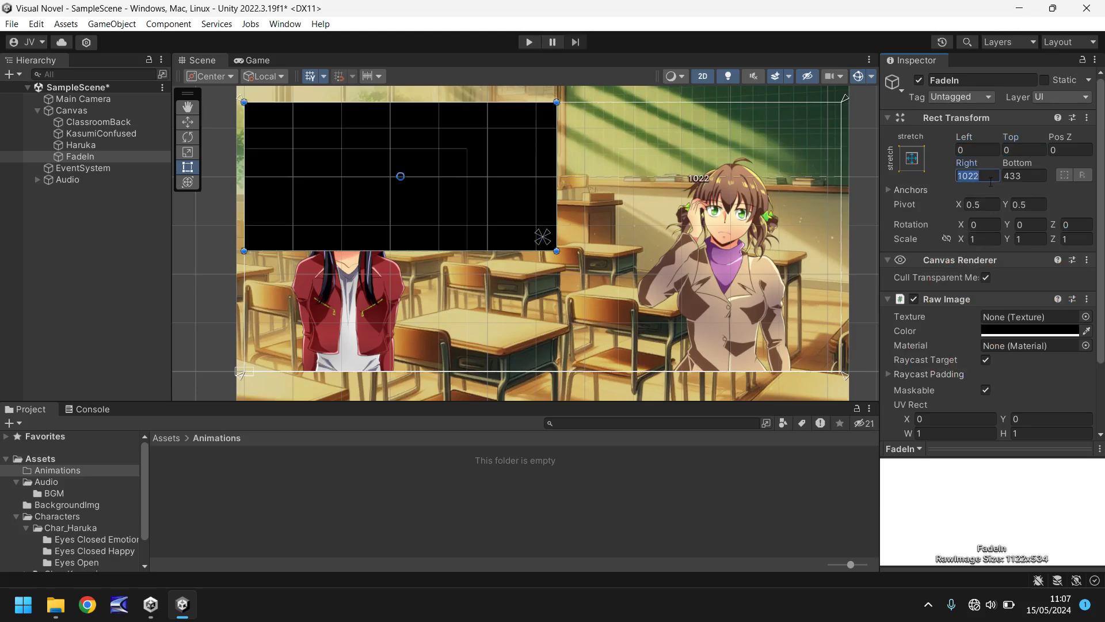
text(0)
click(1025, 176)
text(0)
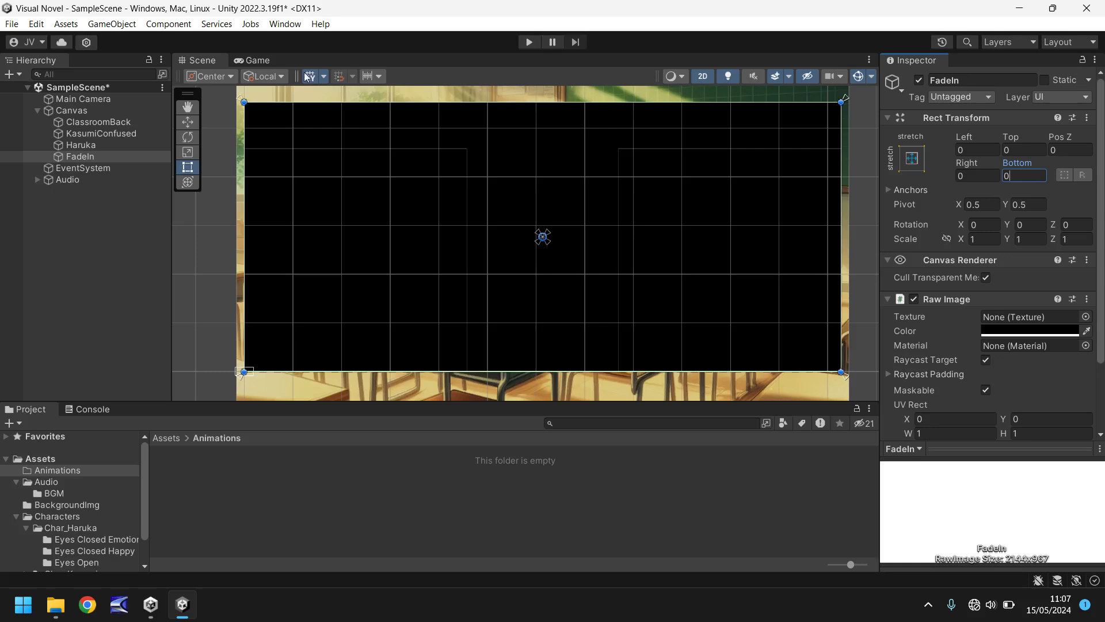
click(261, 61)
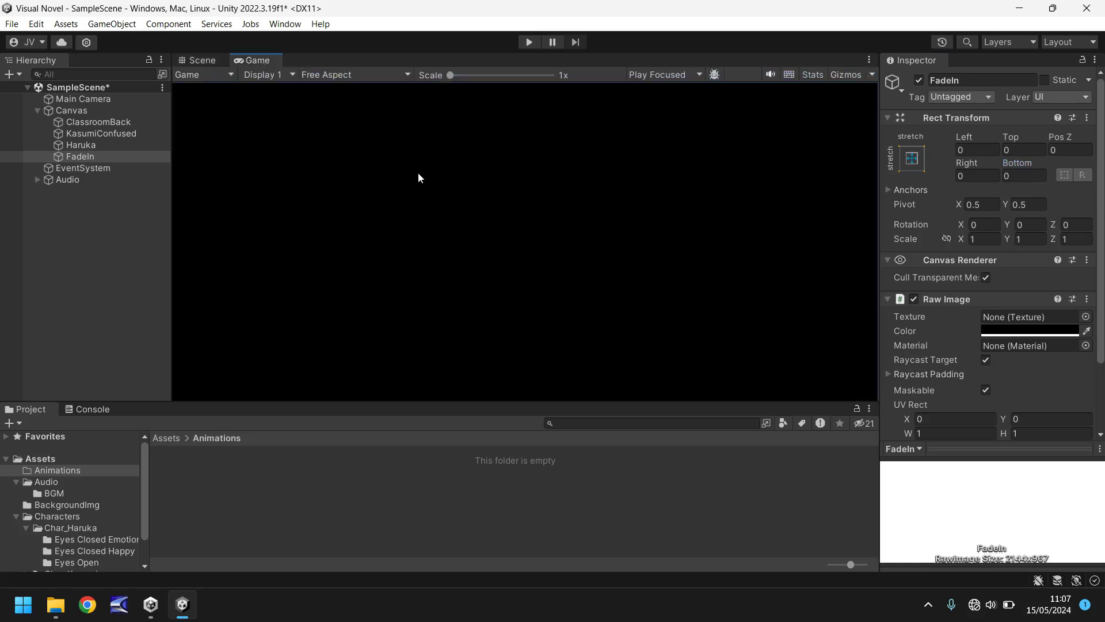
click(202, 61)
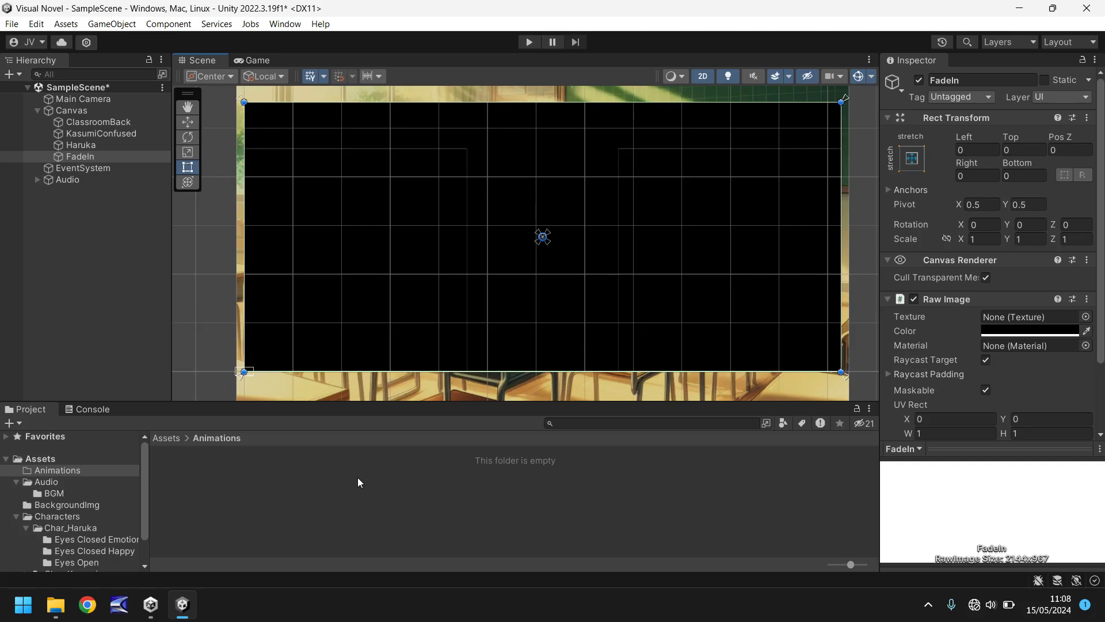
Add an Animation window beside the Project and Console windows and show it
click(870, 409)
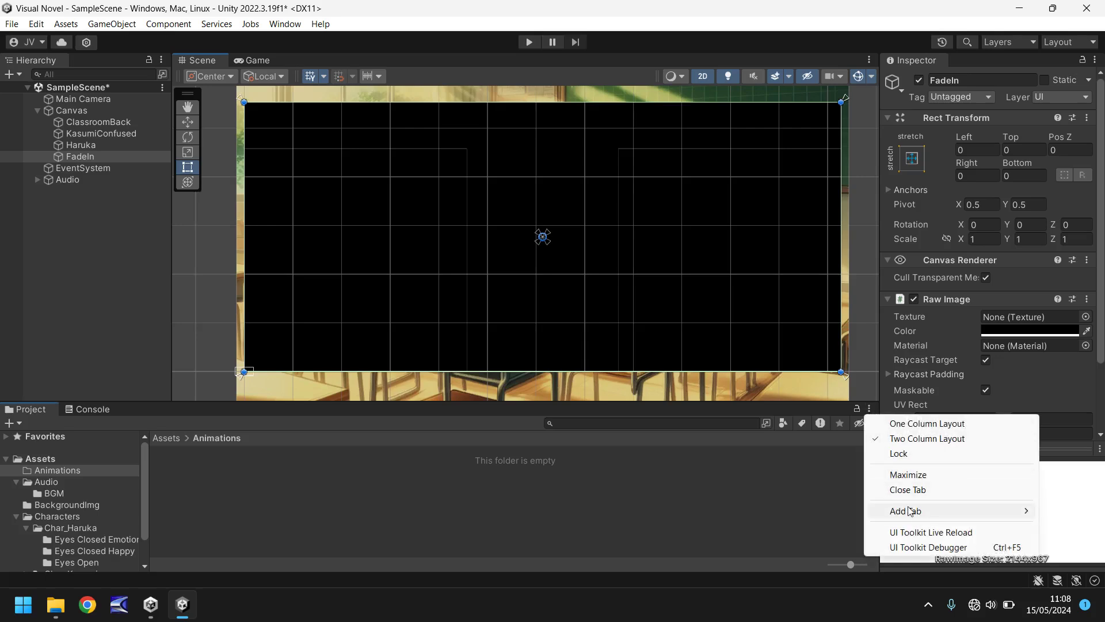
mouse_move(910, 511)
click(806, 601)
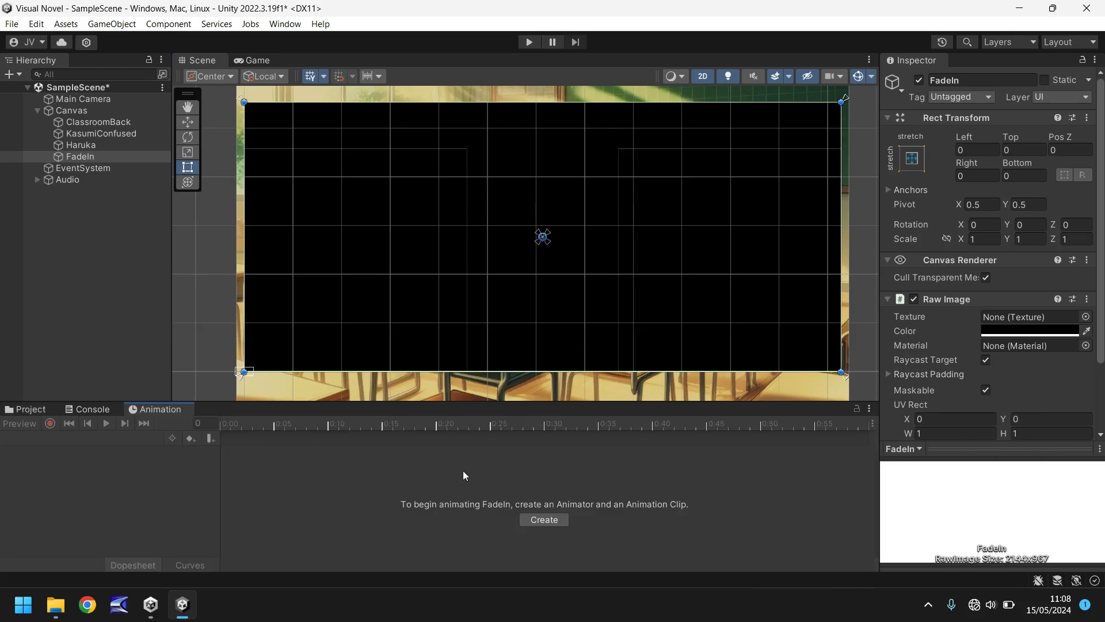
click(26, 410)
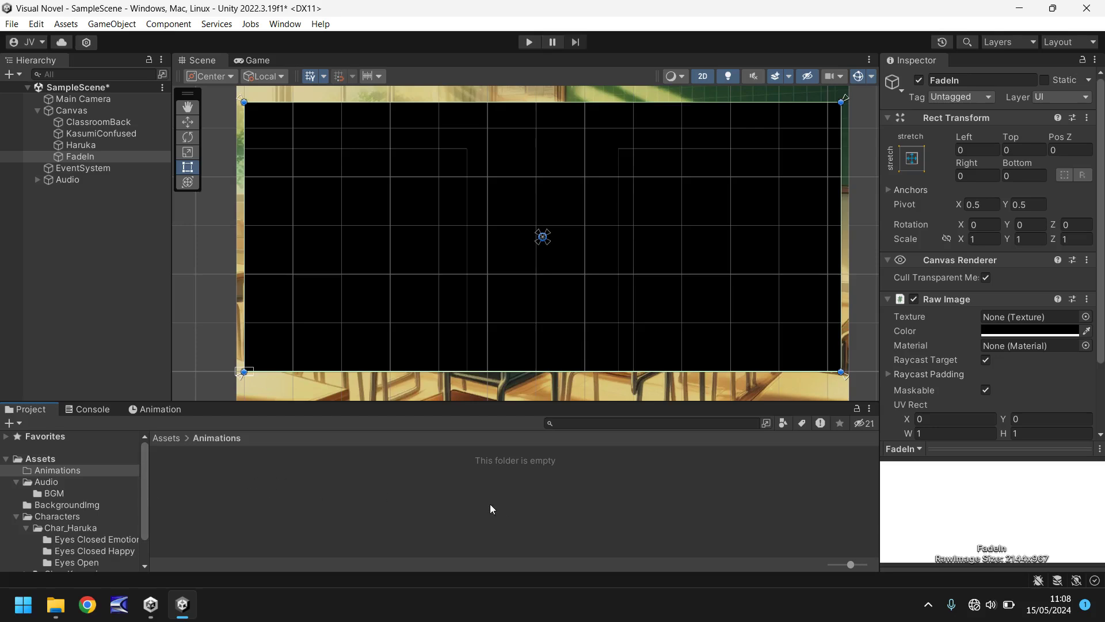
click(154, 410)
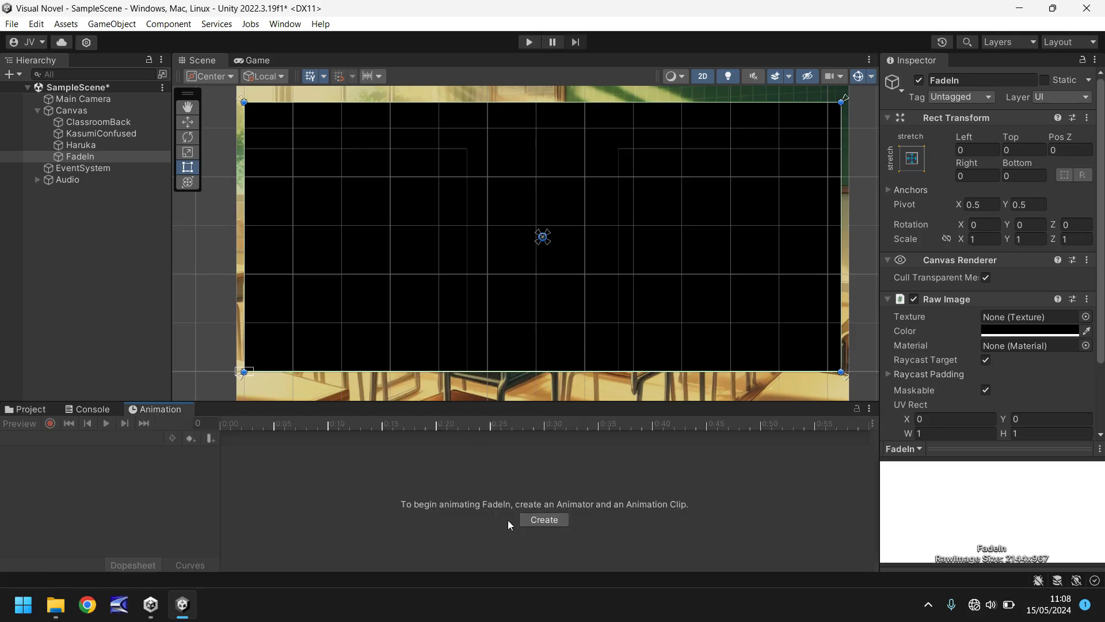
Create an animation clip named FadeIn for the FadeIn image in the Animations folder
click(542, 518)
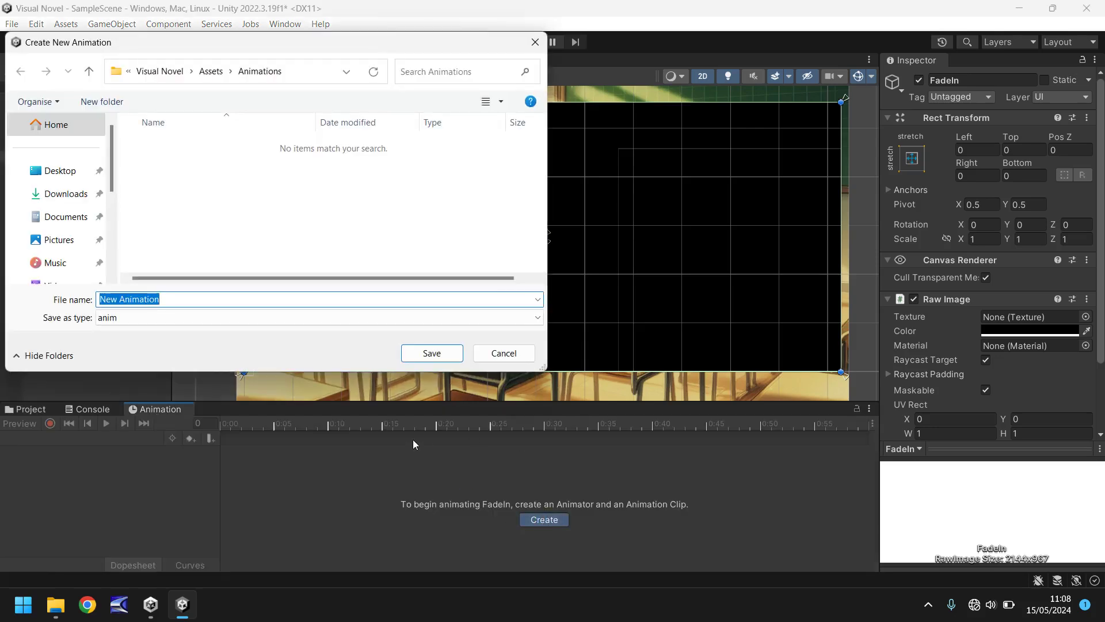
text(Fade)
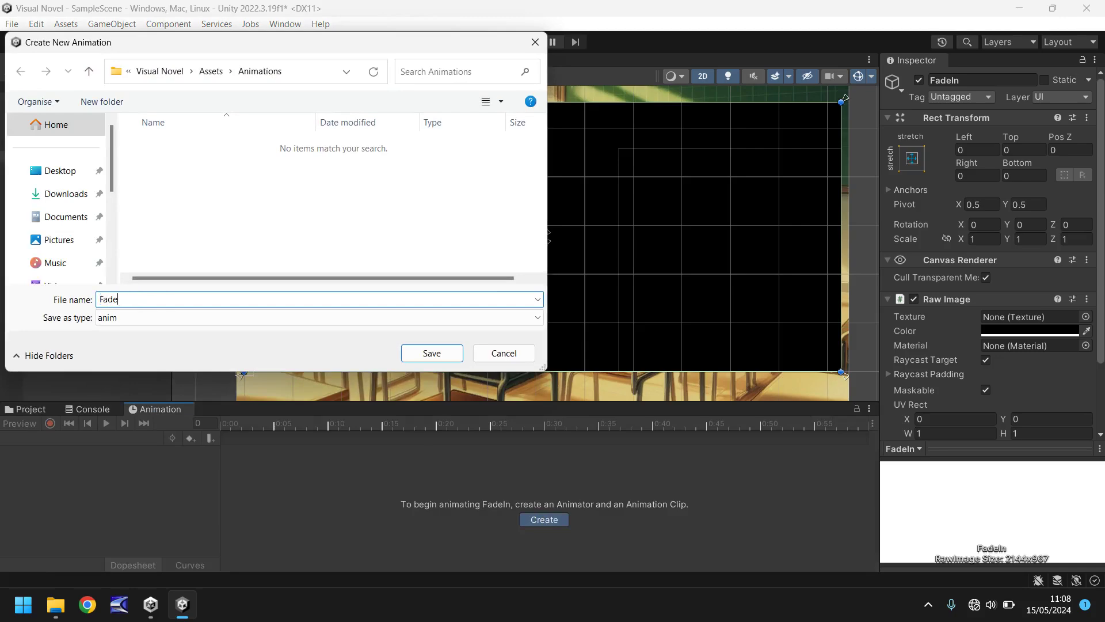
text(In)
key(Return)
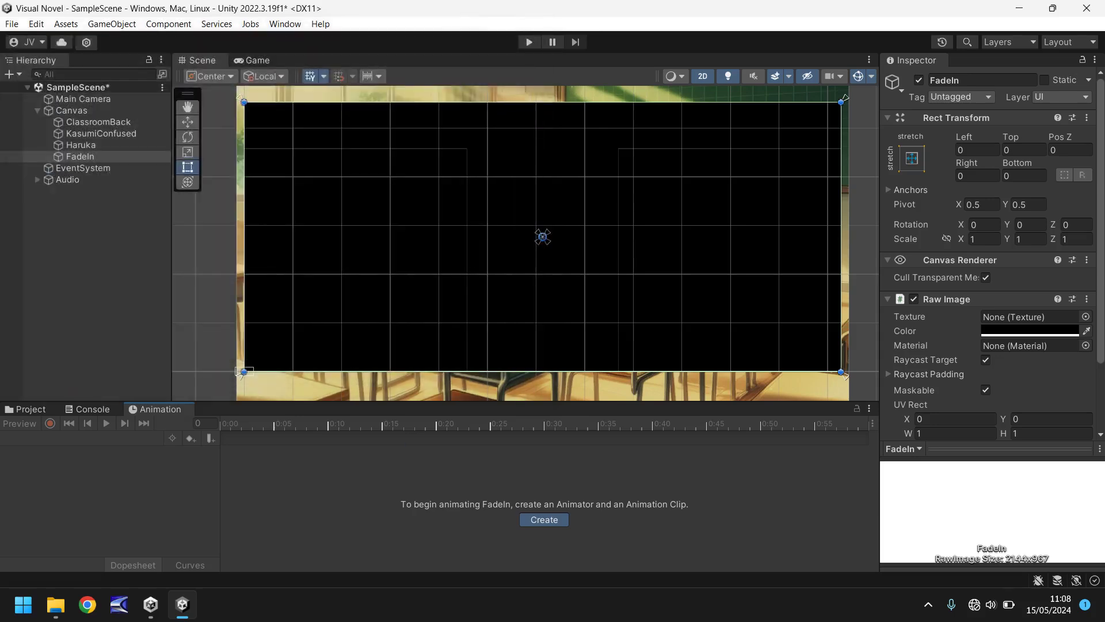
Start recording the FadeIn clip and key the image colour's alpha at 255 on frame 0
click(49, 423)
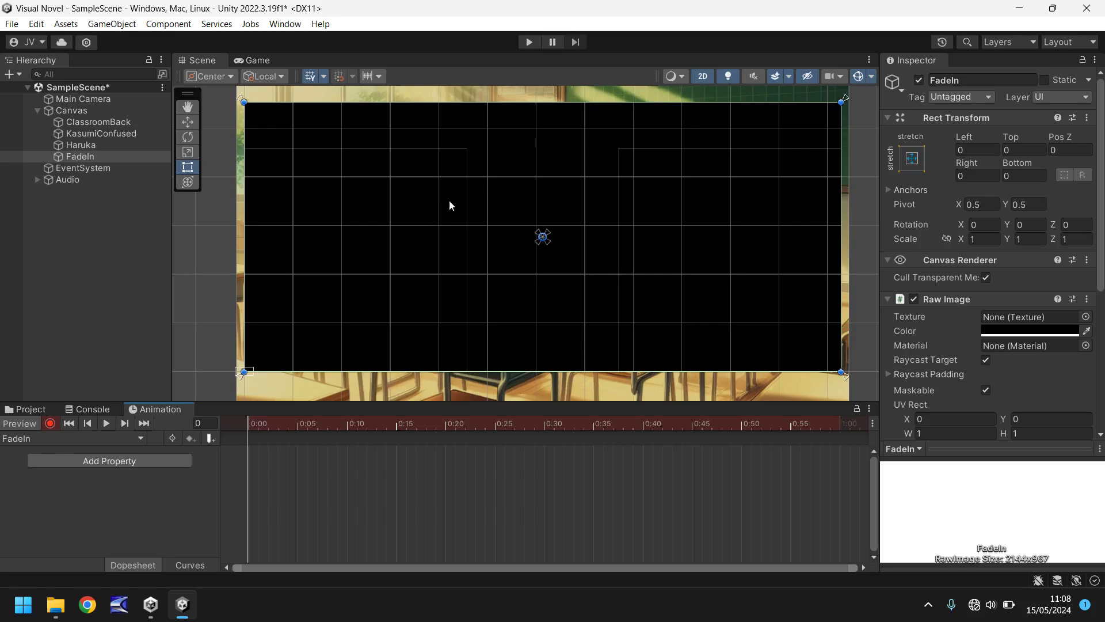
click(1002, 331)
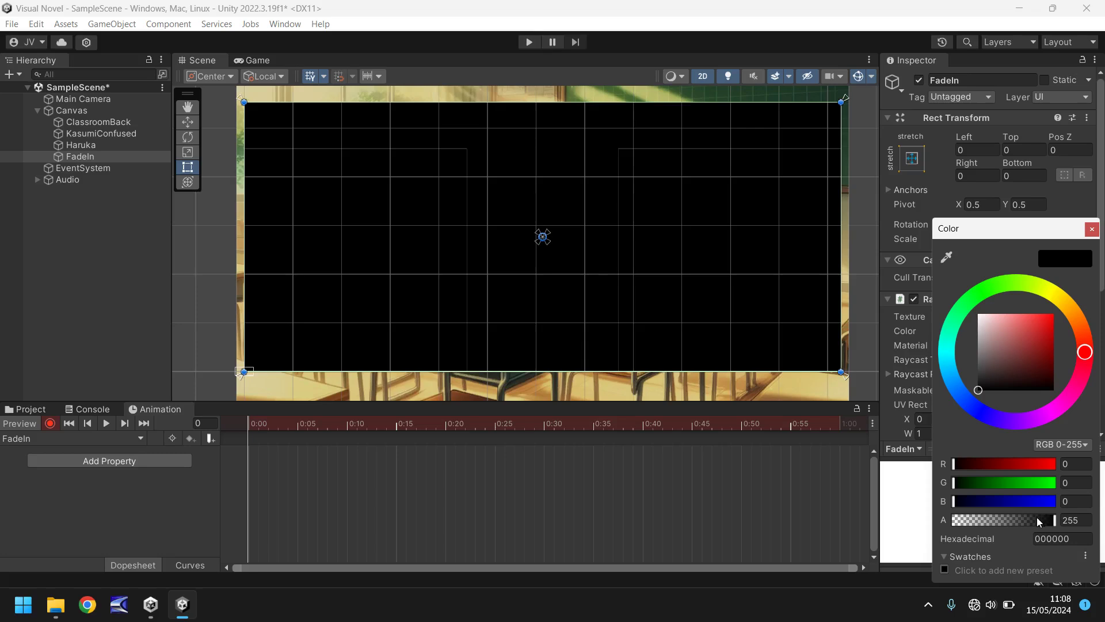
click(1080, 521)
text(255)
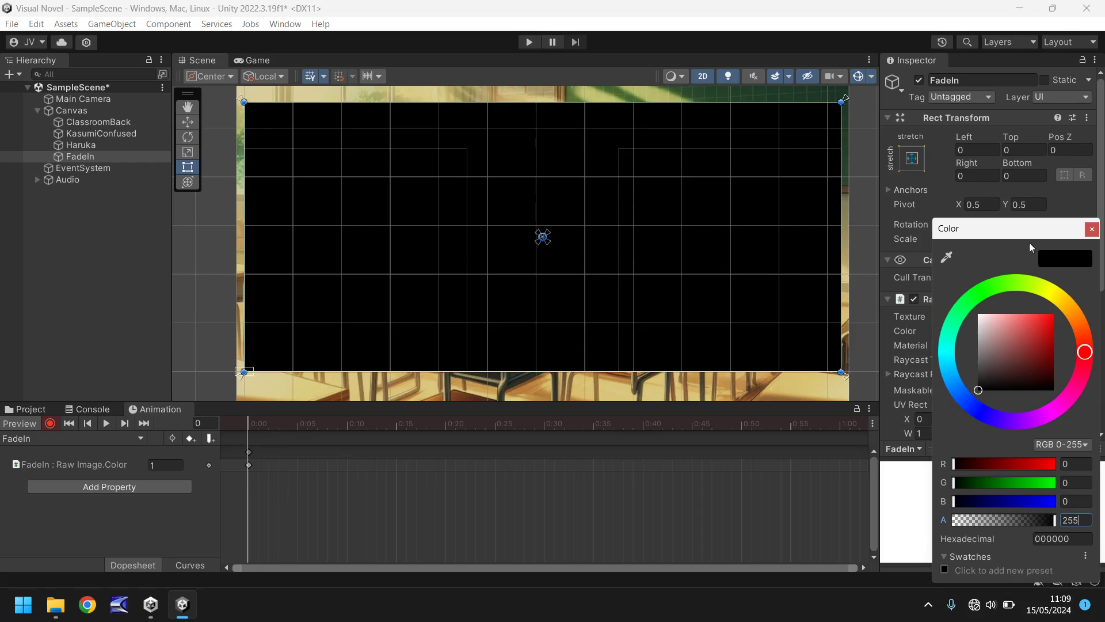
click(1092, 229)
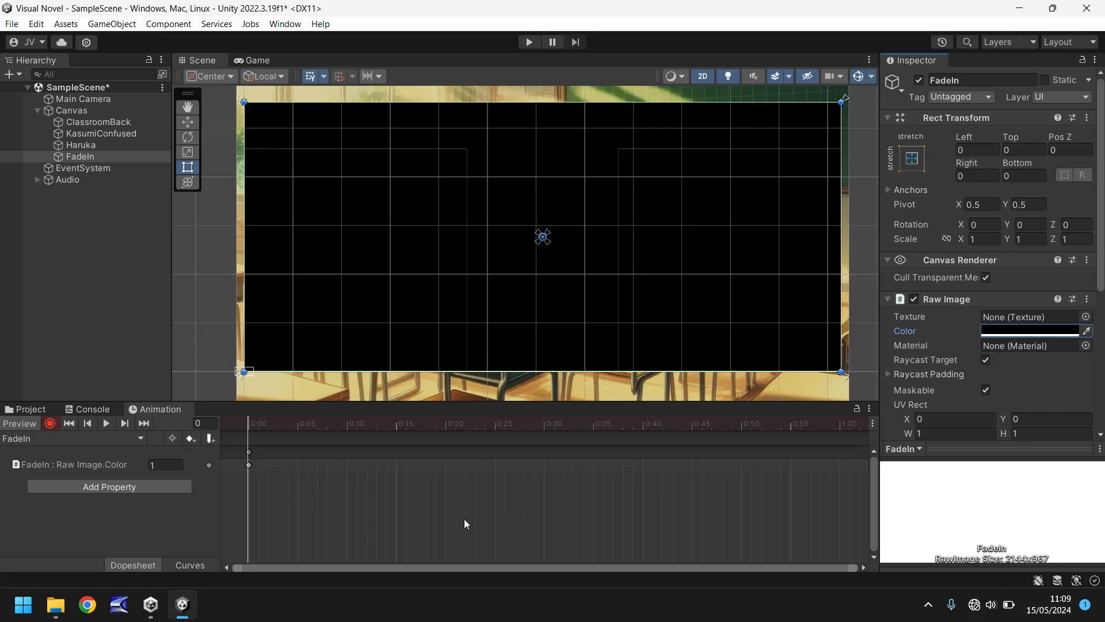
Key the FadeIn image colour's alpha at 0 on frame 120 and stop recording
click(206, 424)
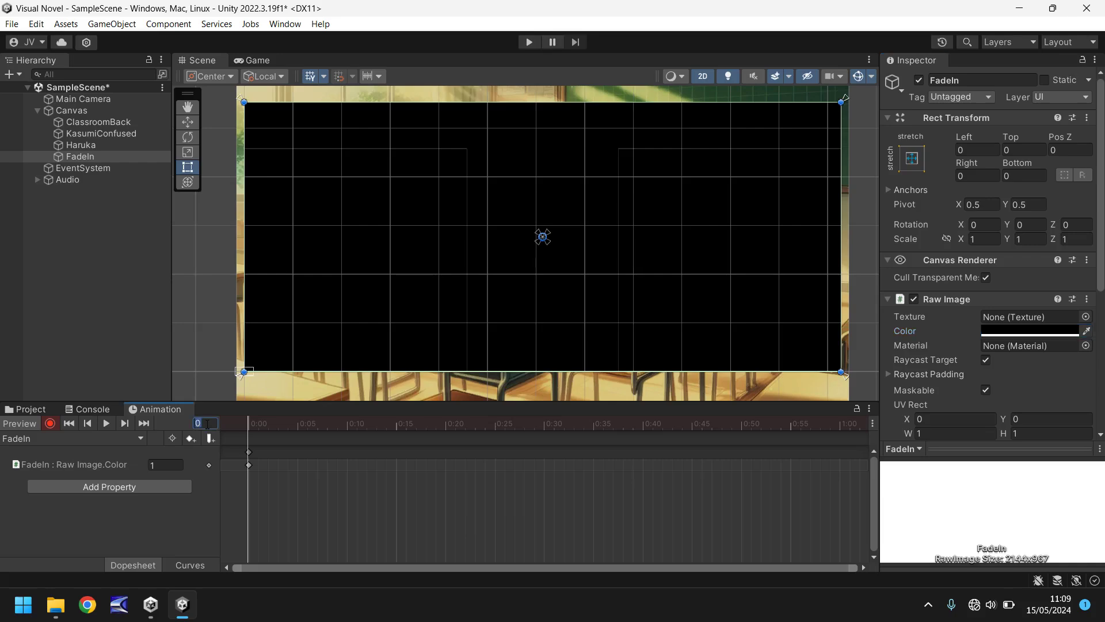
text(120)
click(997, 330)
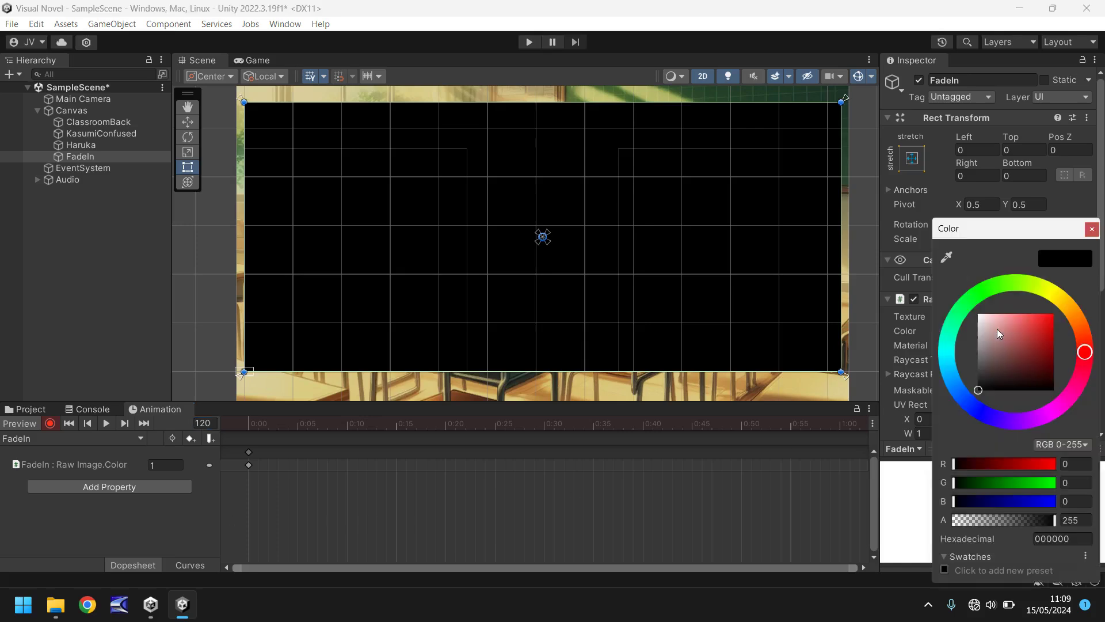
click(1073, 518)
text(0)
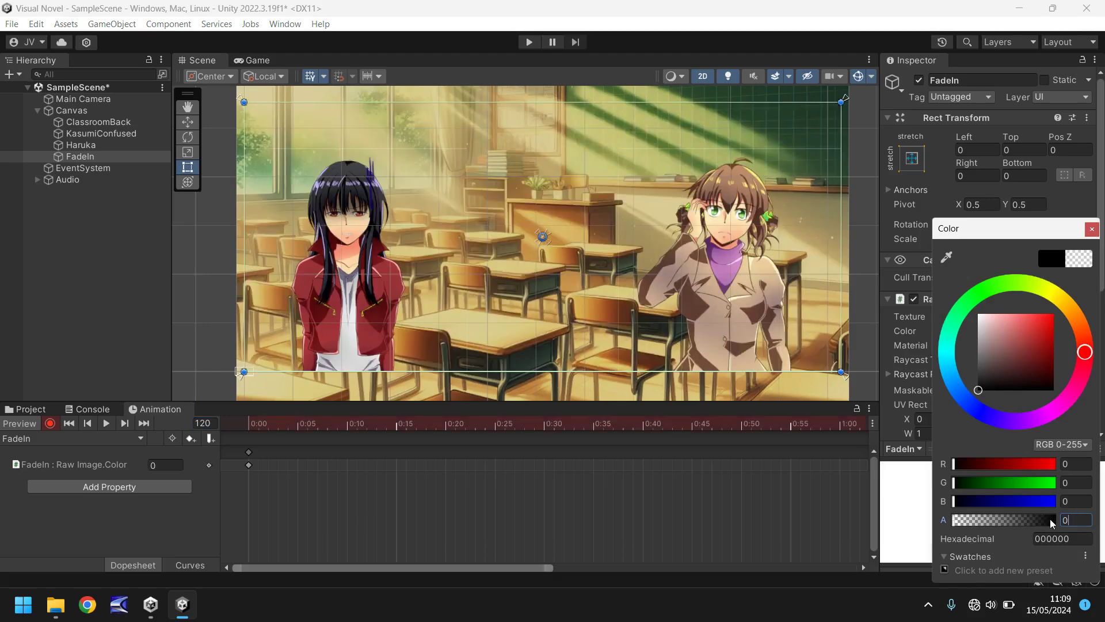
click(1092, 229)
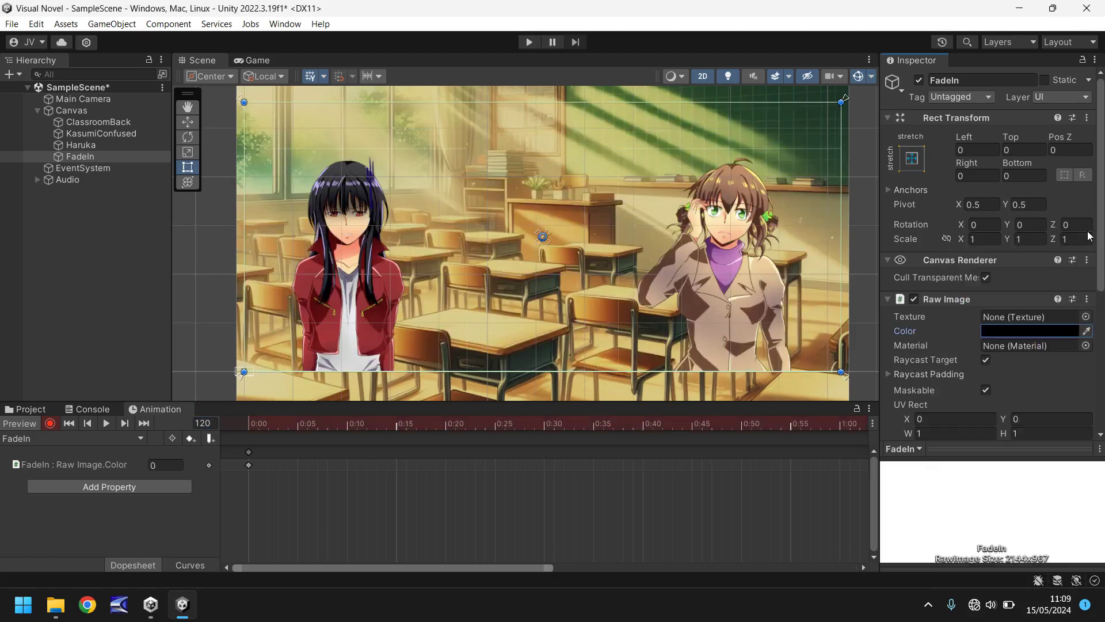
click(51, 423)
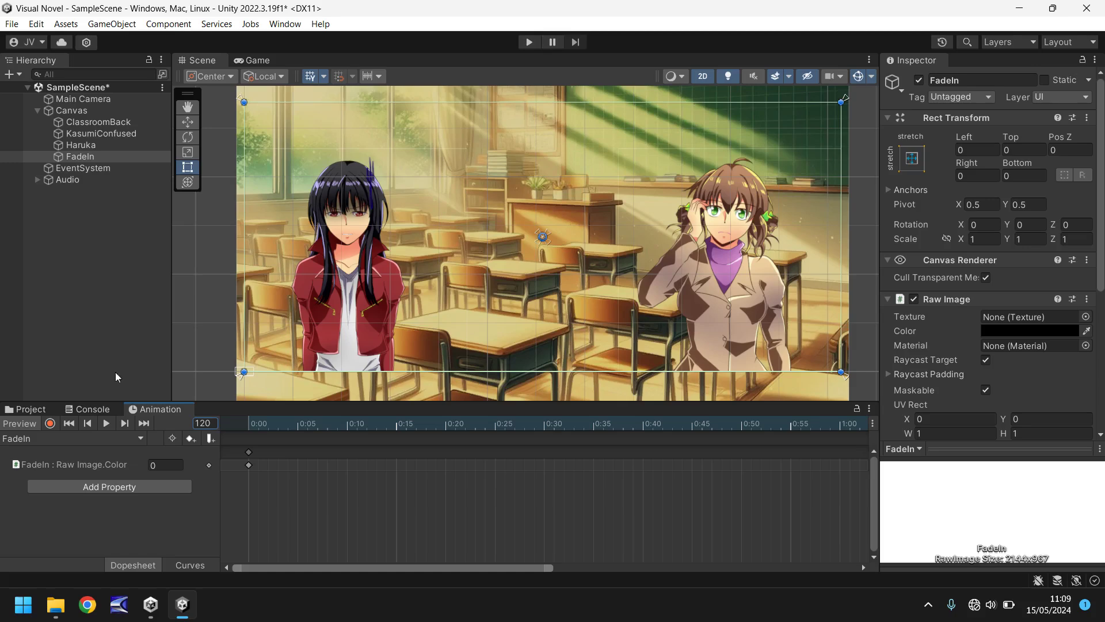
Run and stop the scene to test the fade, and disable Loop Time on the FadeIn animation clip
click(530, 42)
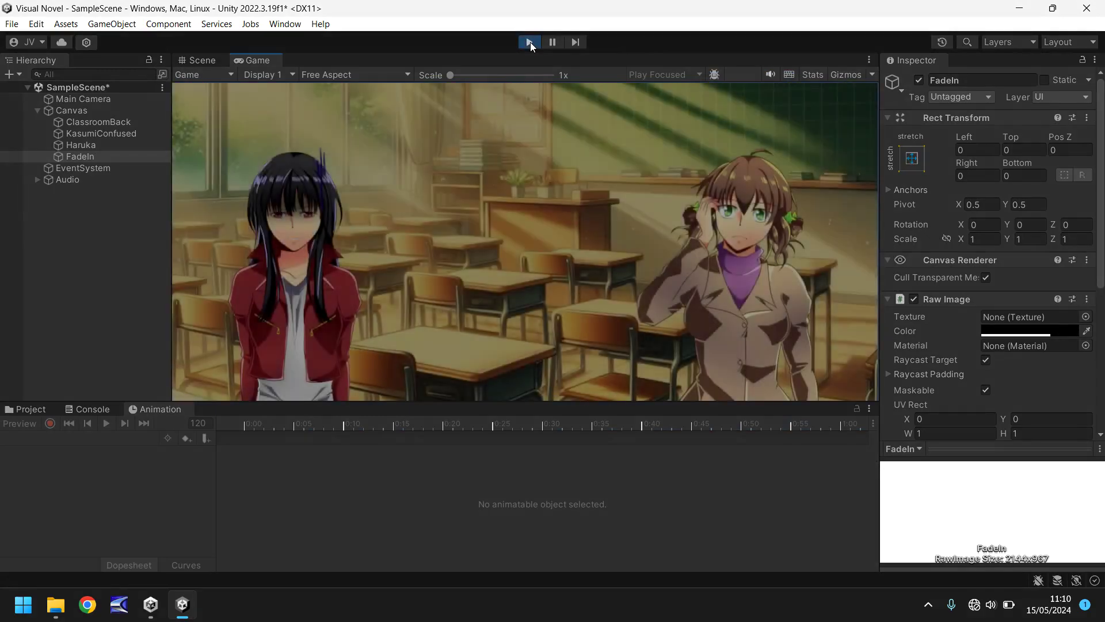
click(529, 42)
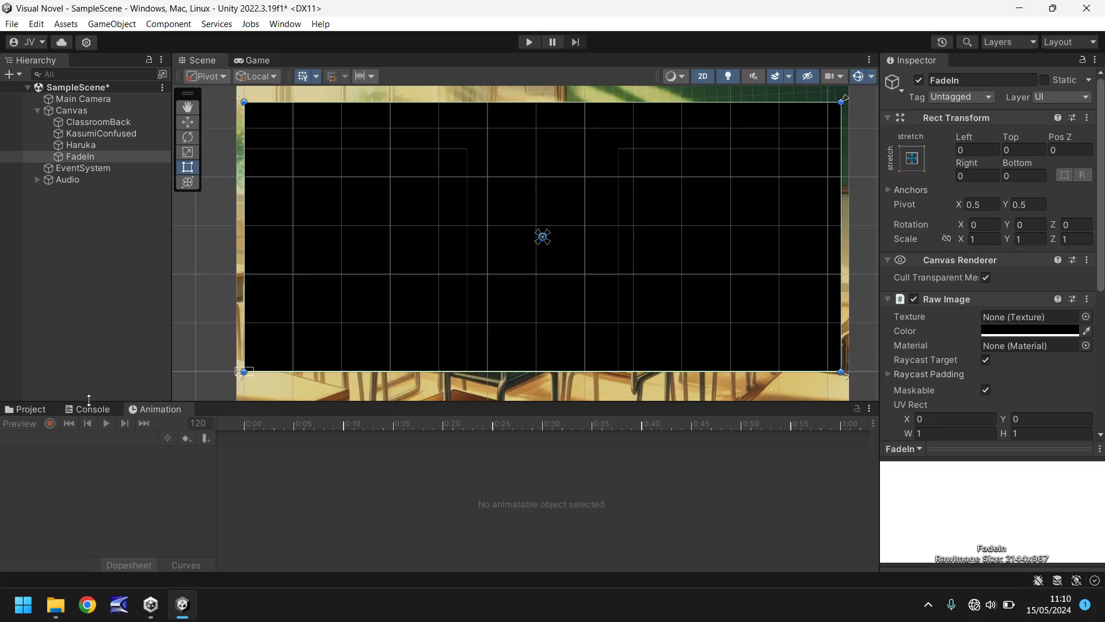
click(23, 408)
click(193, 487)
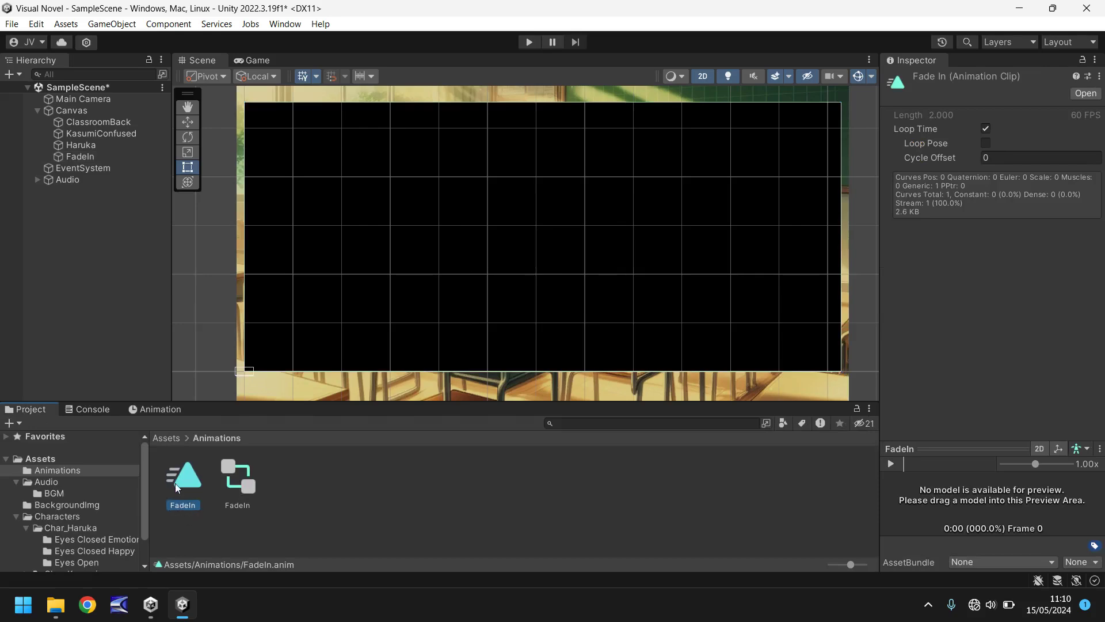
click(244, 478)
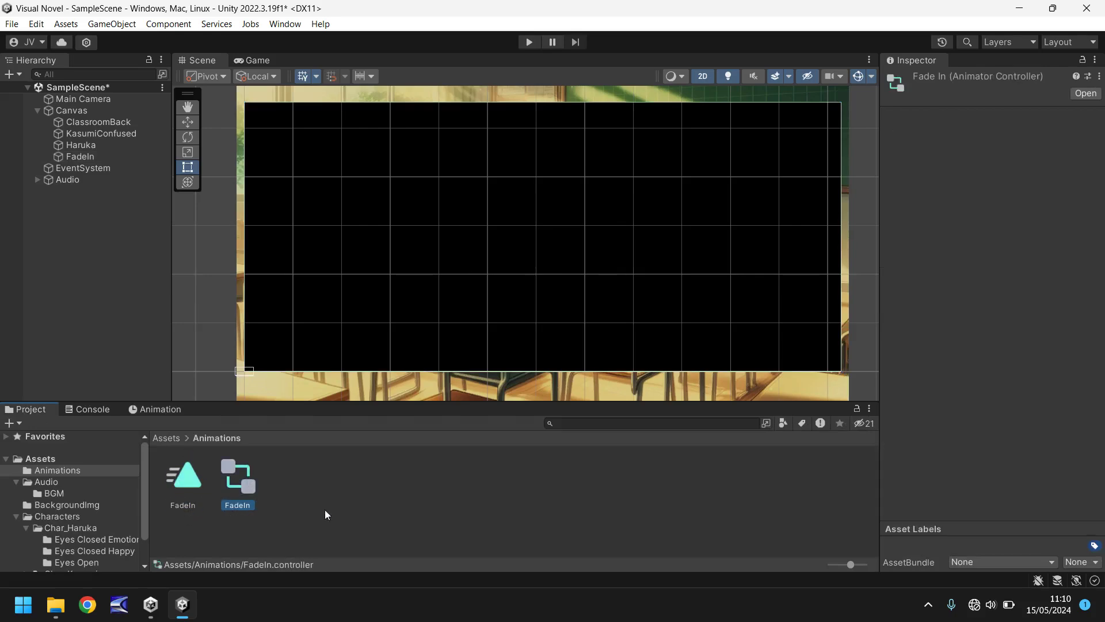
click(179, 478)
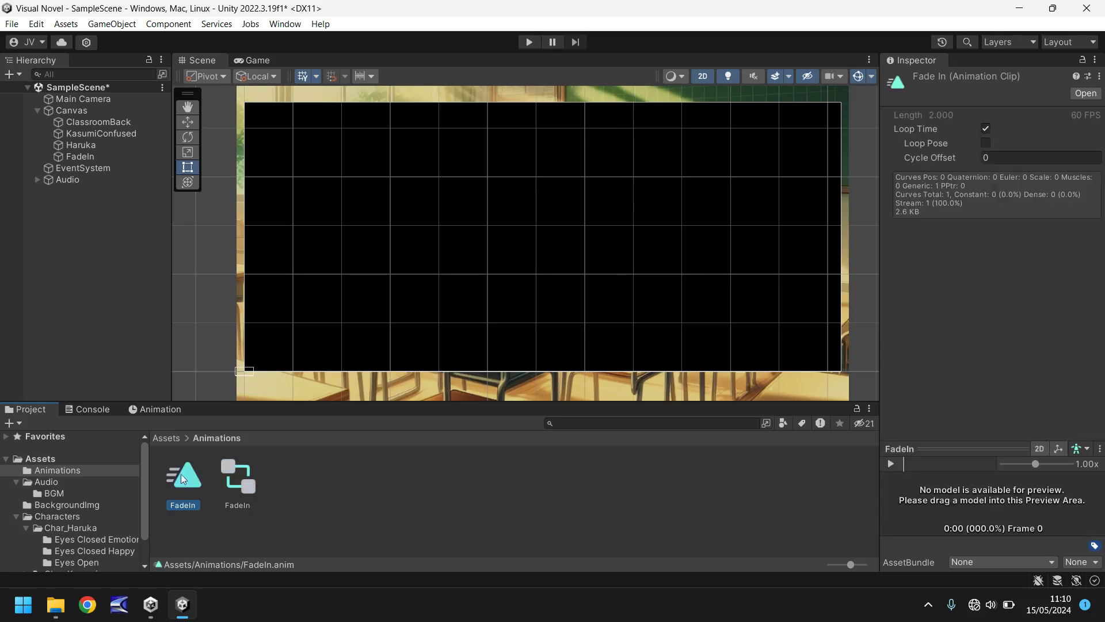
click(985, 129)
click(986, 129)
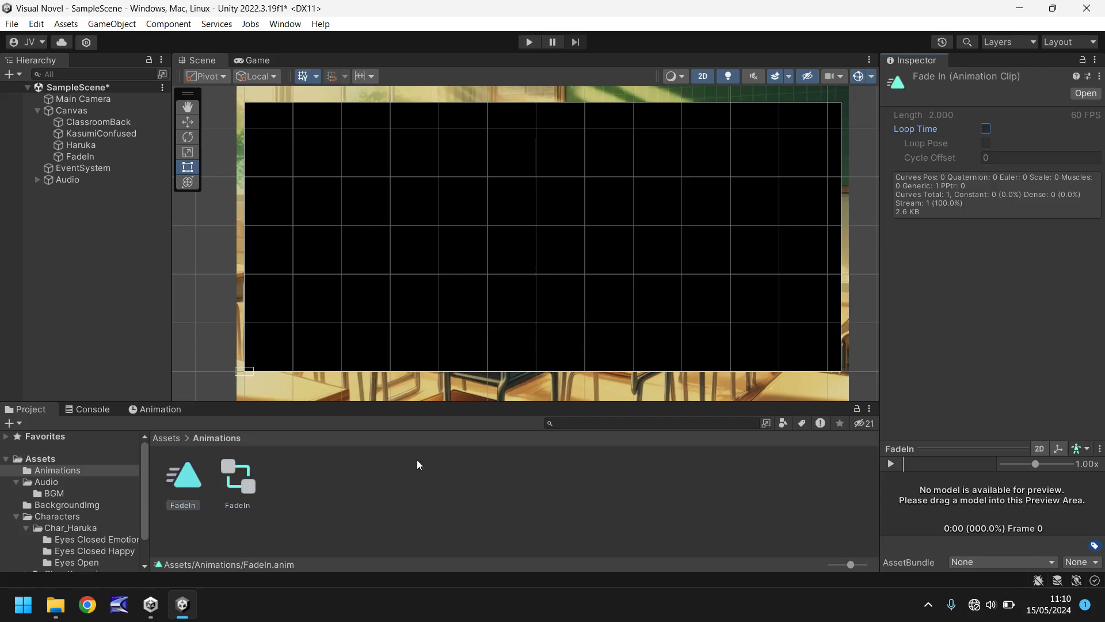
Bring the Animation window back and run the scene to check the fade with looping off
click(161, 411)
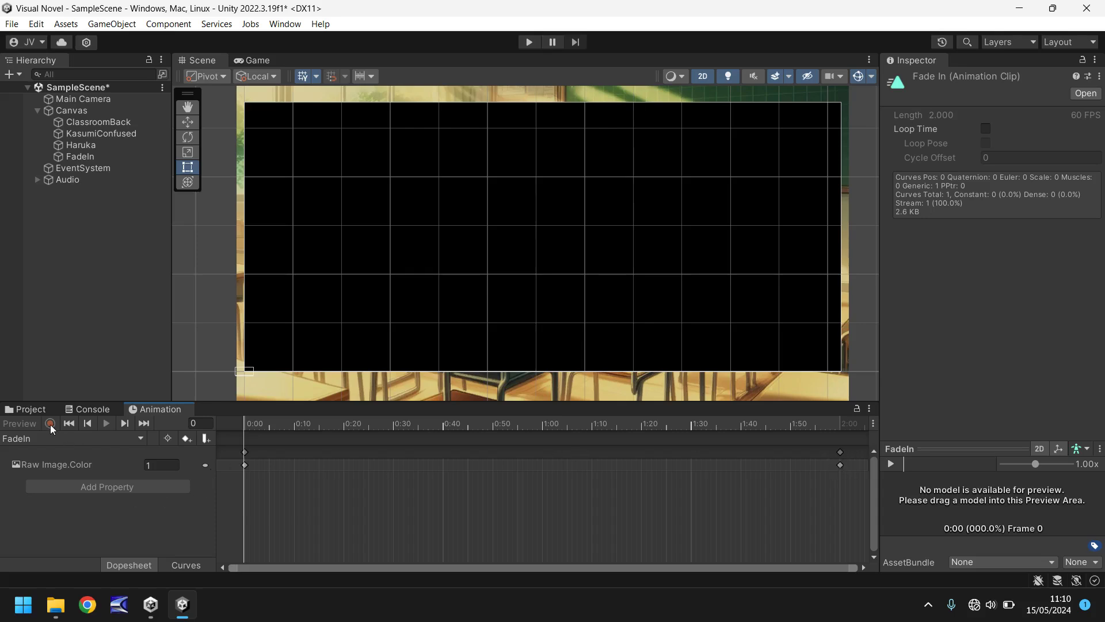
click(525, 42)
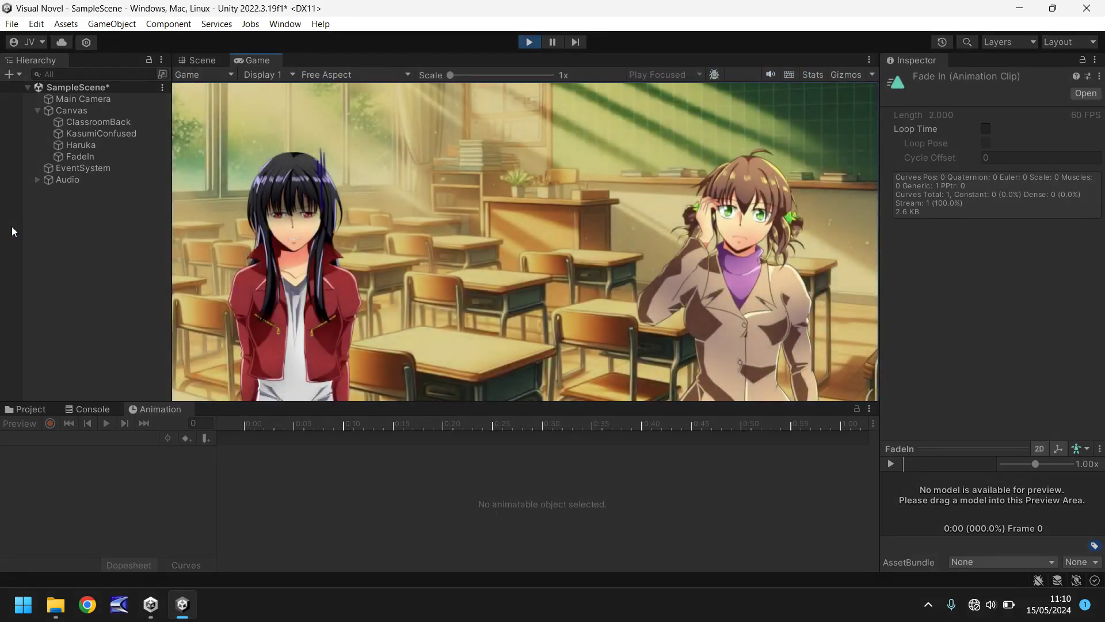
key(ctrl+p)
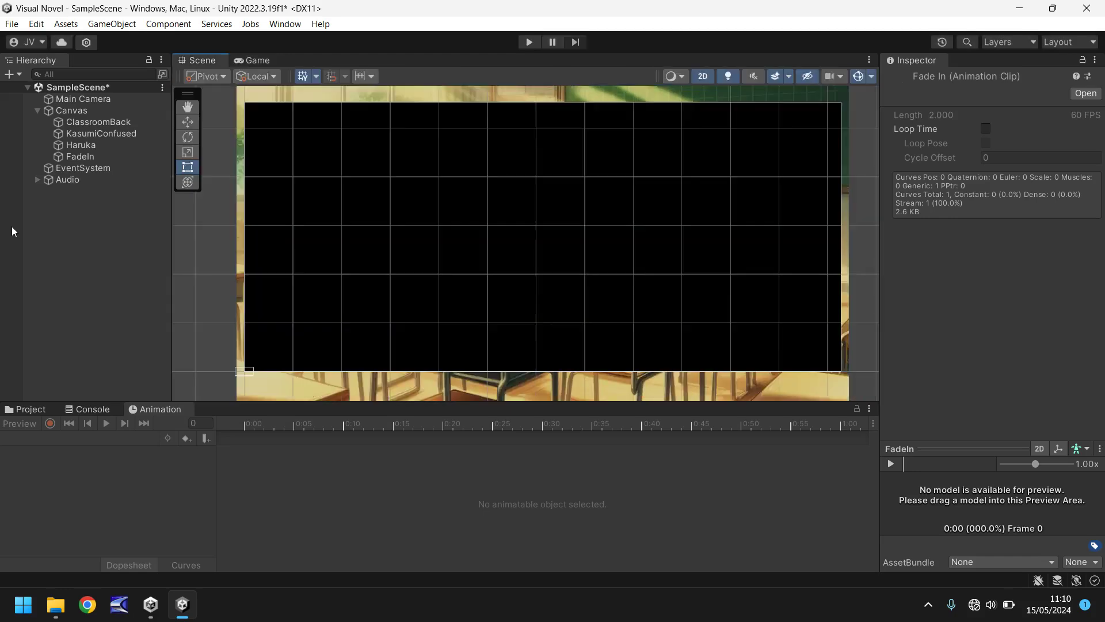
Move the FadeIn clip's last colour keyframe to 1:00 and test the shorter fade in play mode
click(85, 157)
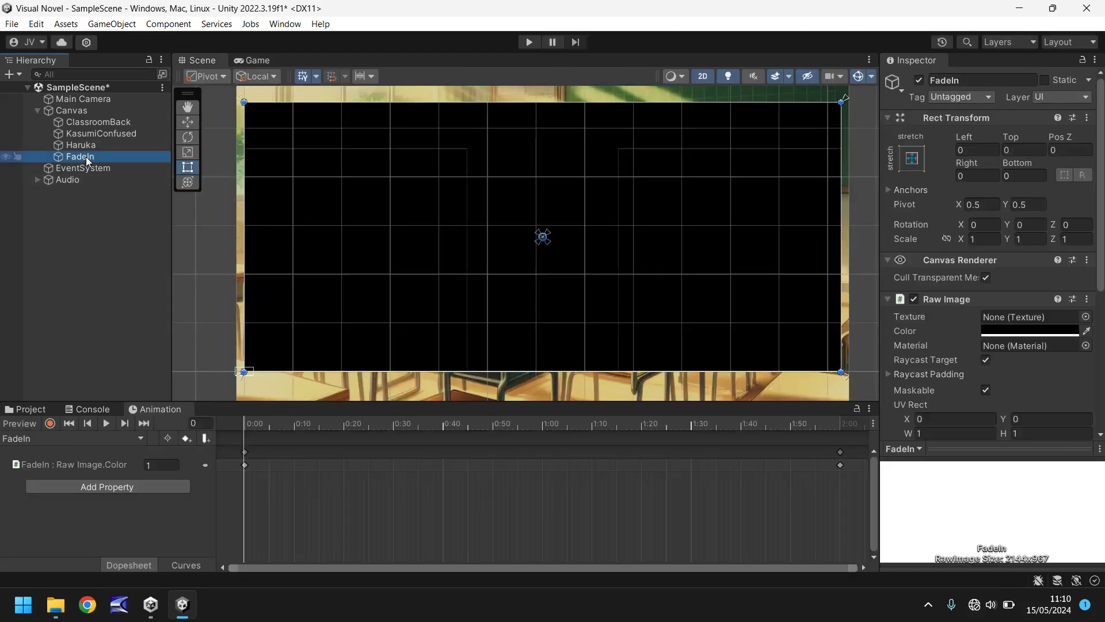
click(50, 424)
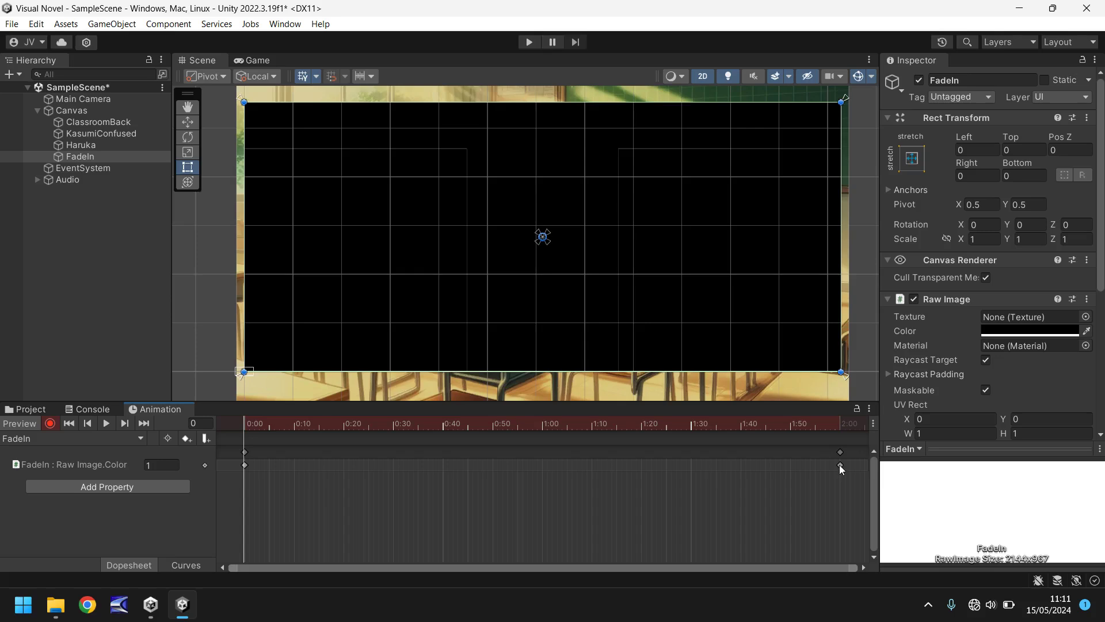
drag(839, 465, 543, 442)
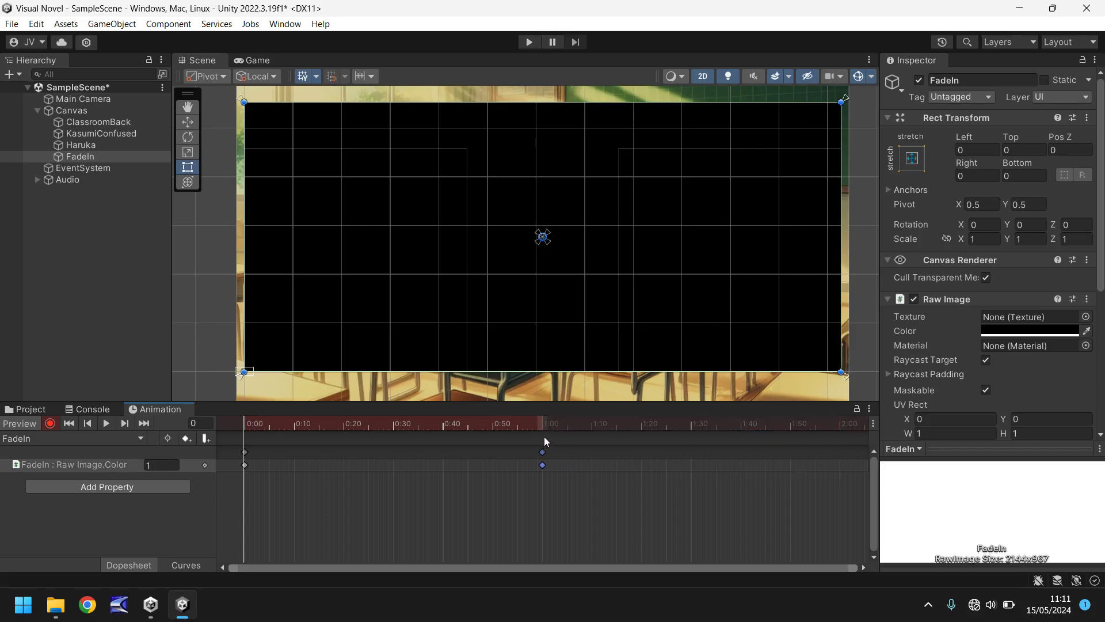
click(51, 424)
click(529, 42)
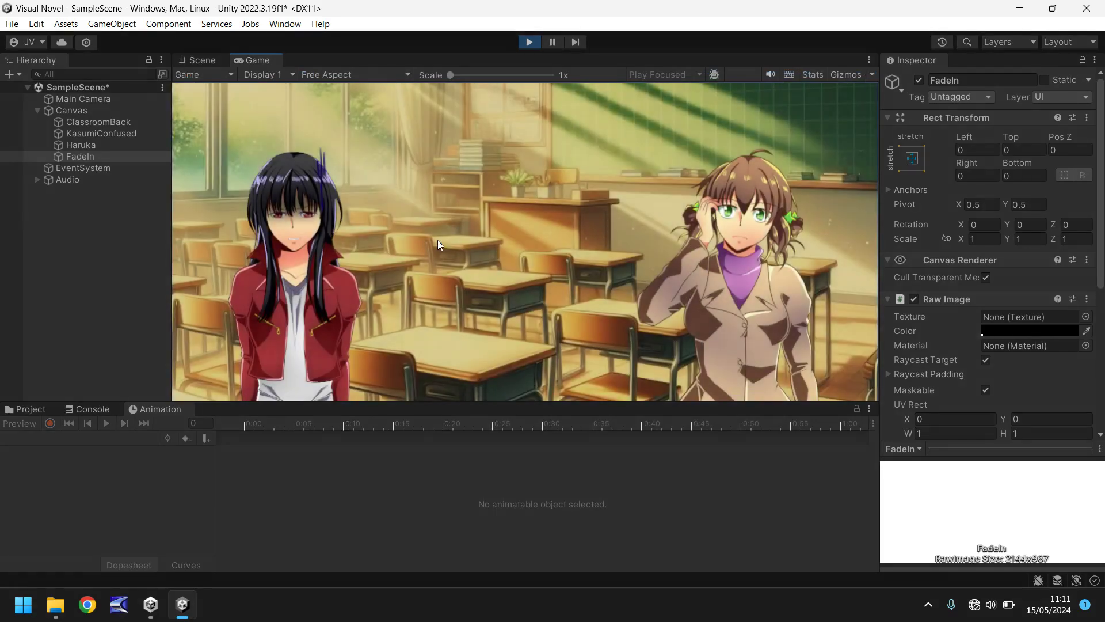
key(ctrl+p)
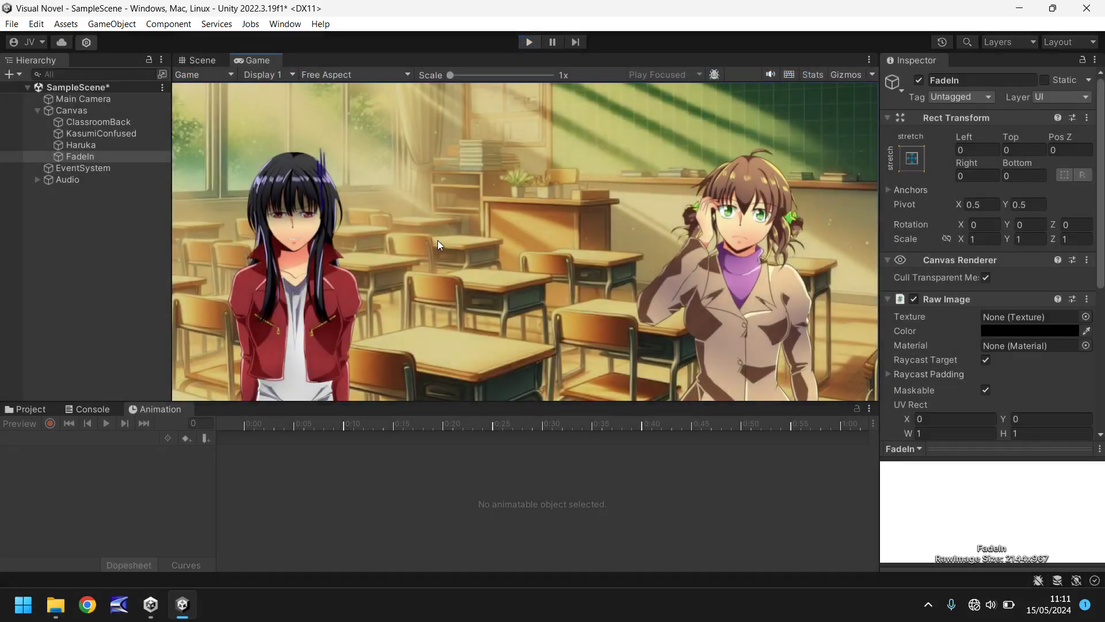
Move the FadeIn clip's last colour keyframe to 2:00 and stop recording
click(87, 157)
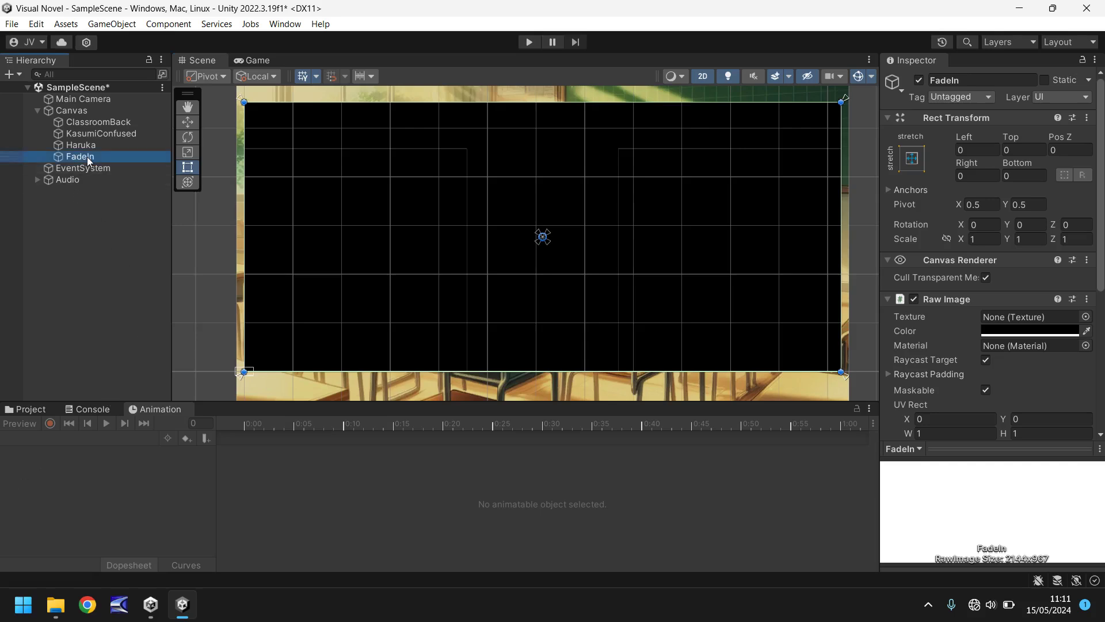
click(83, 146)
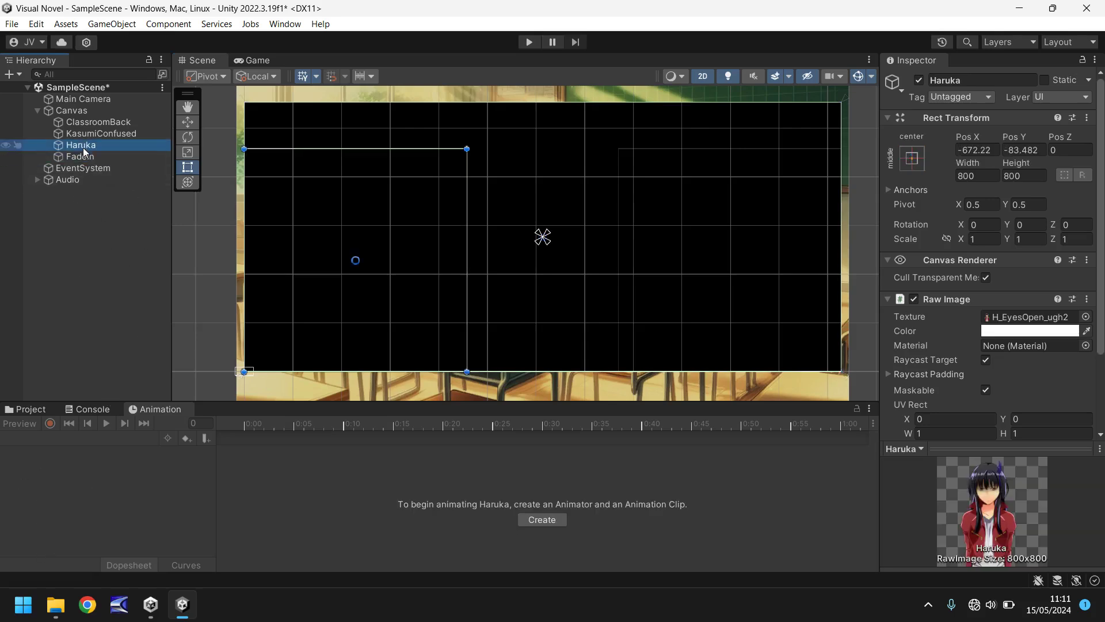
click(86, 157)
click(50, 423)
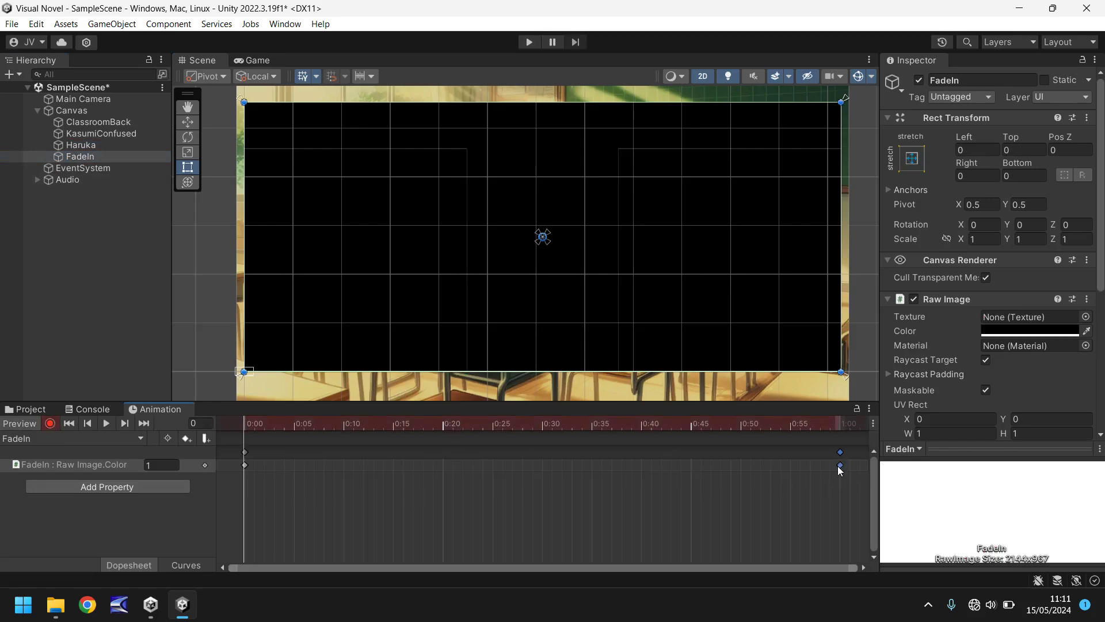
key(Delete)
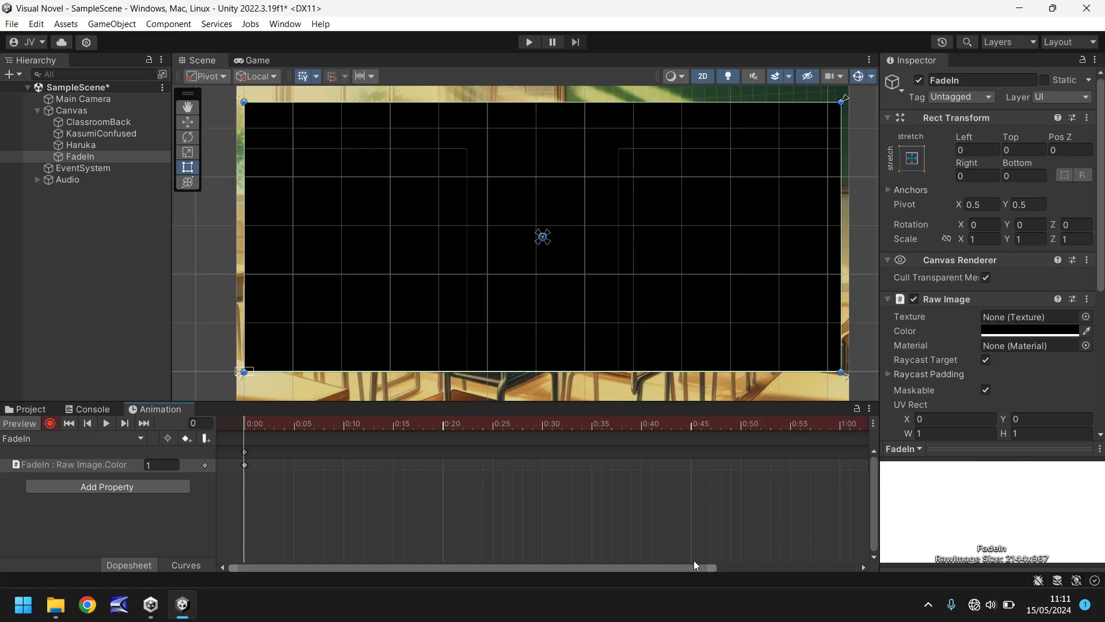
drag(694, 564, 896, 538)
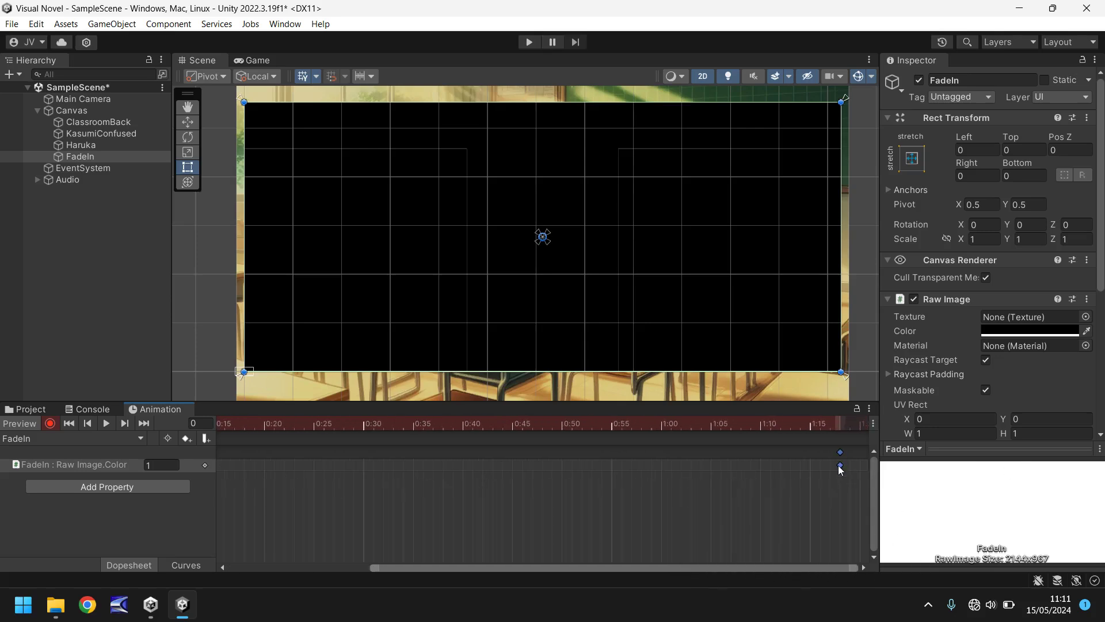
key(Delete)
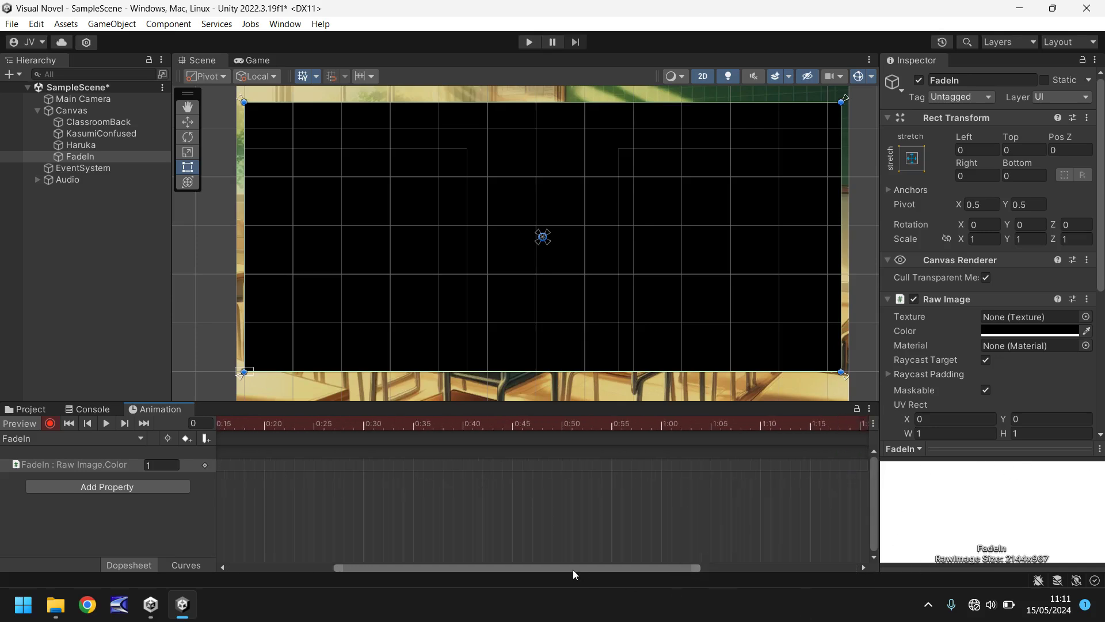
drag(572, 568, 823, 565)
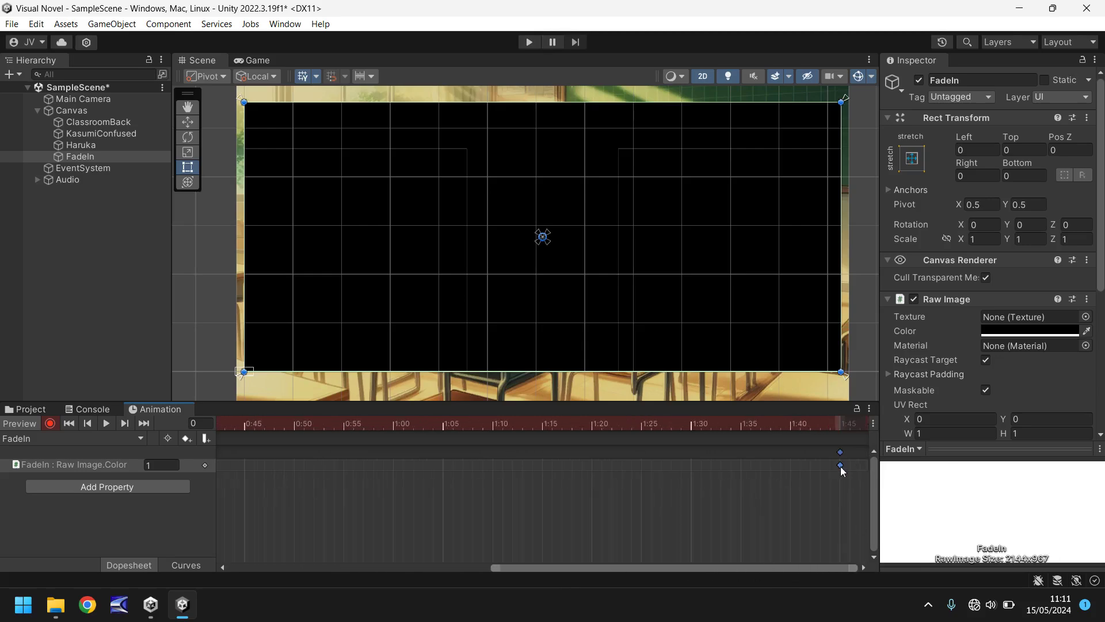
drag(840, 466, 1101, 464)
drag(713, 566, 854, 570)
drag(792, 465, 720, 465)
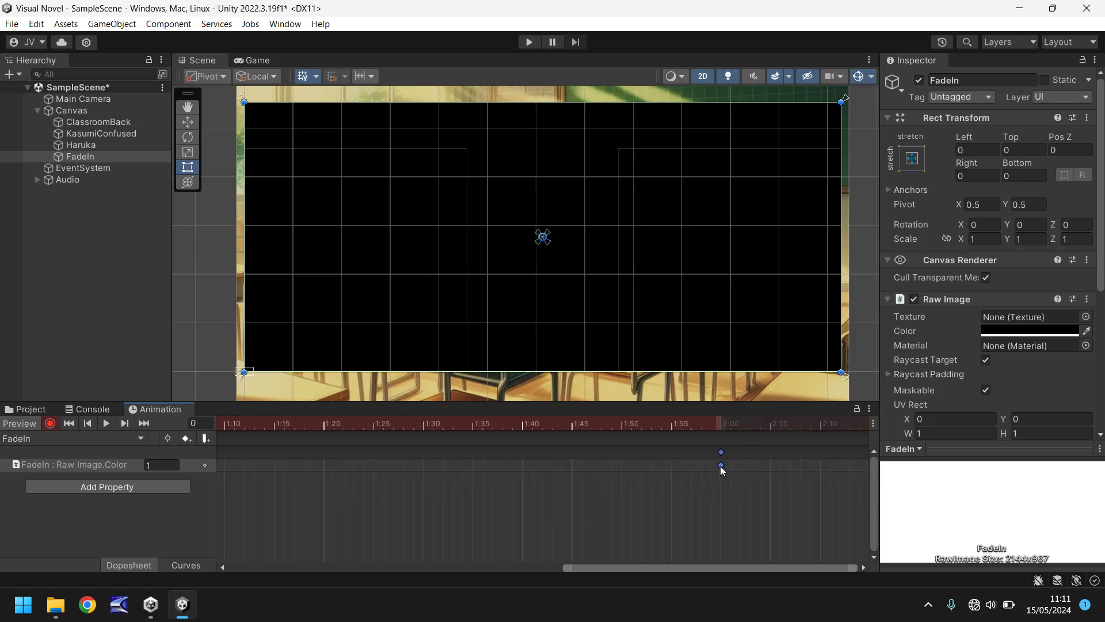
click(51, 424)
Move FadeIn above ClassroomBack as the first child of Canvas and test the scene in play mode
click(33, 409)
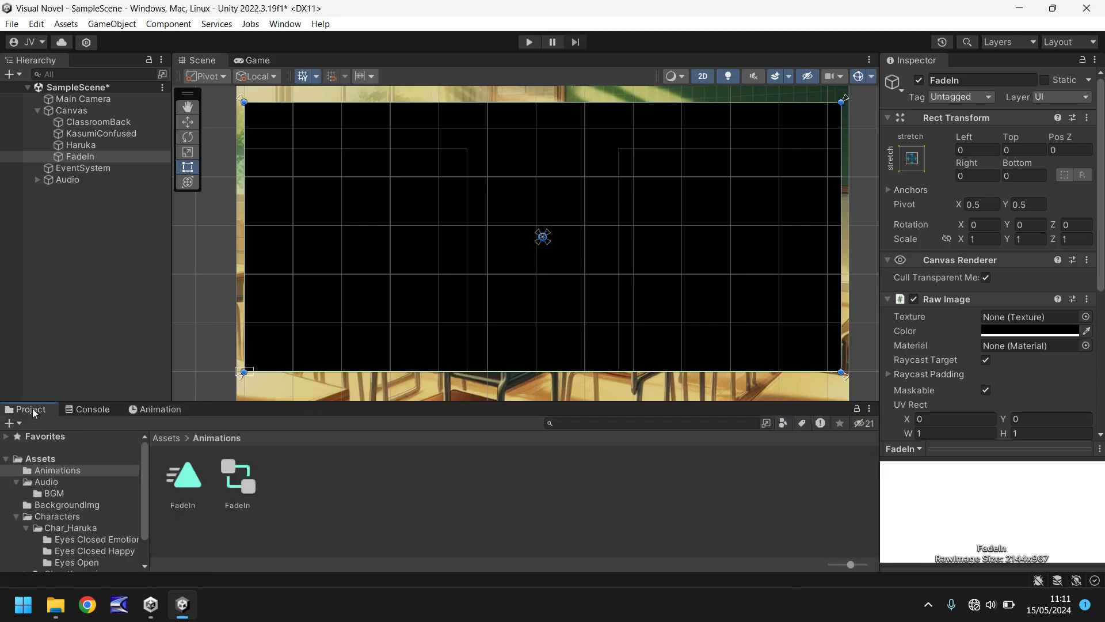
click(459, 496)
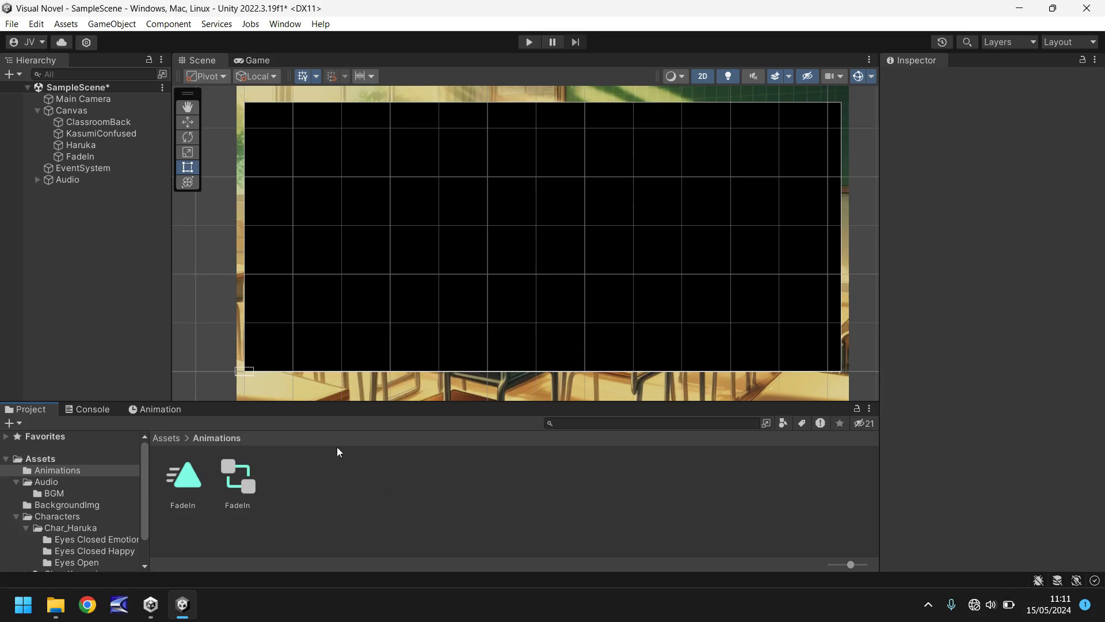
click(92, 156)
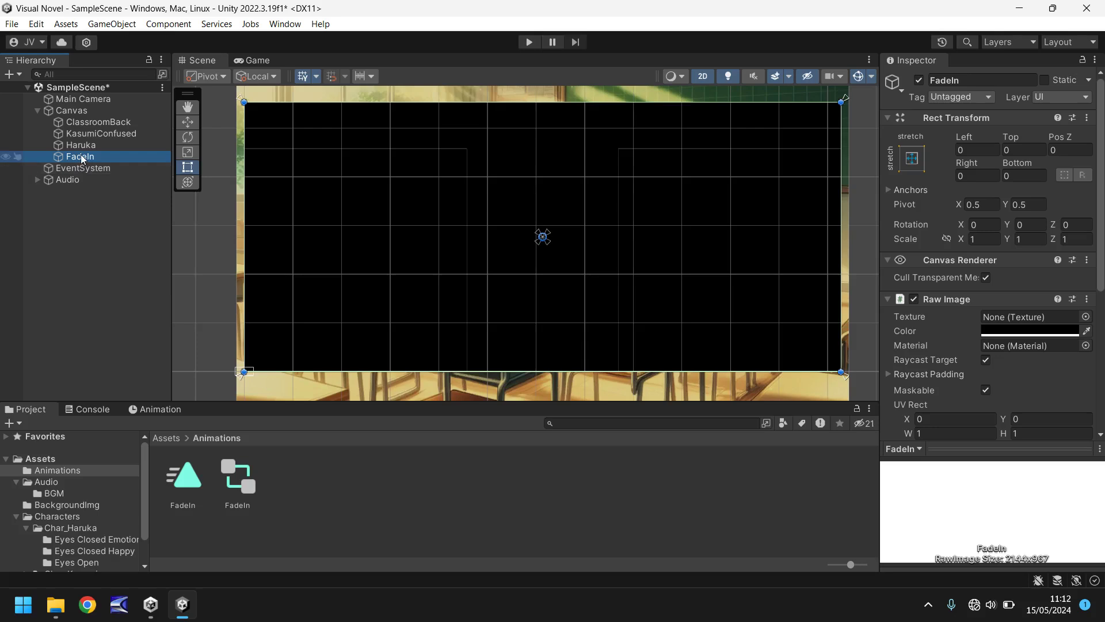
drag(78, 160, 80, 121)
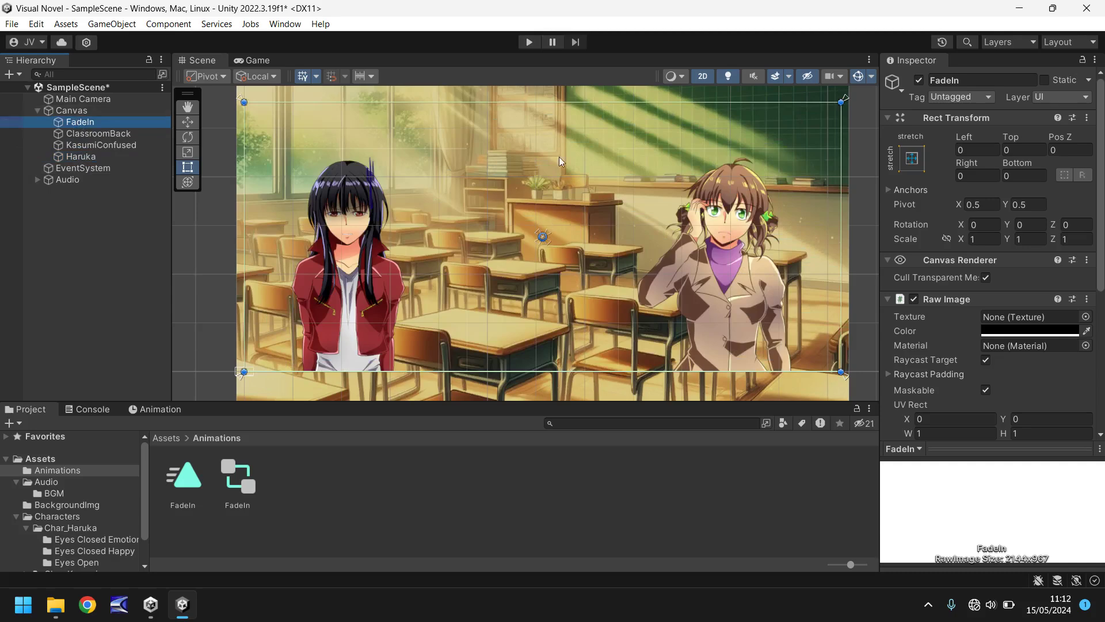
click(530, 41)
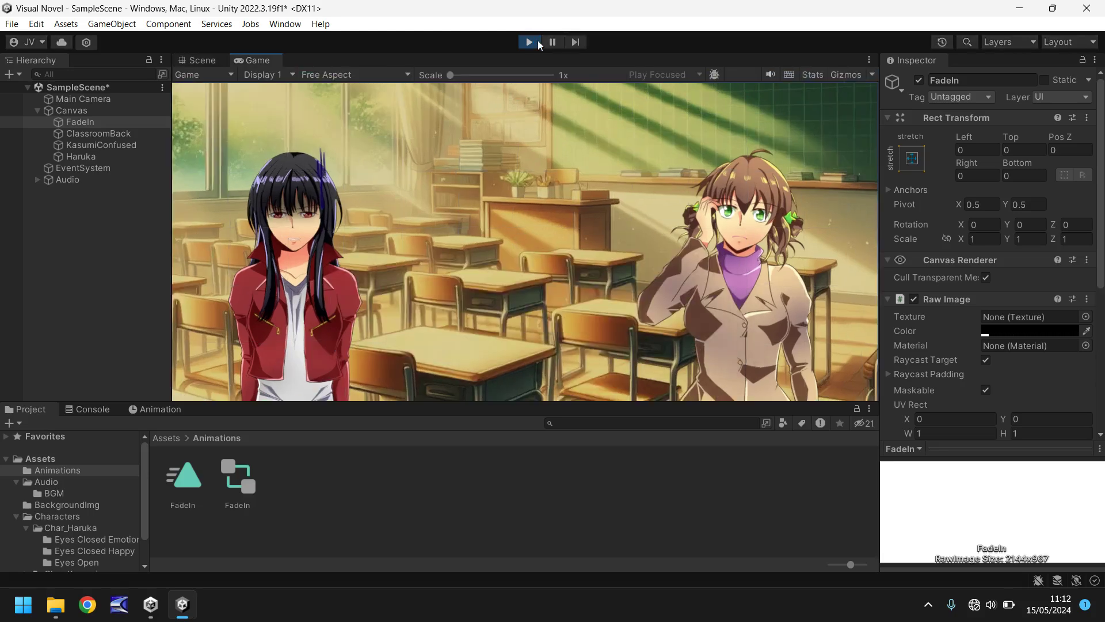
click(539, 43)
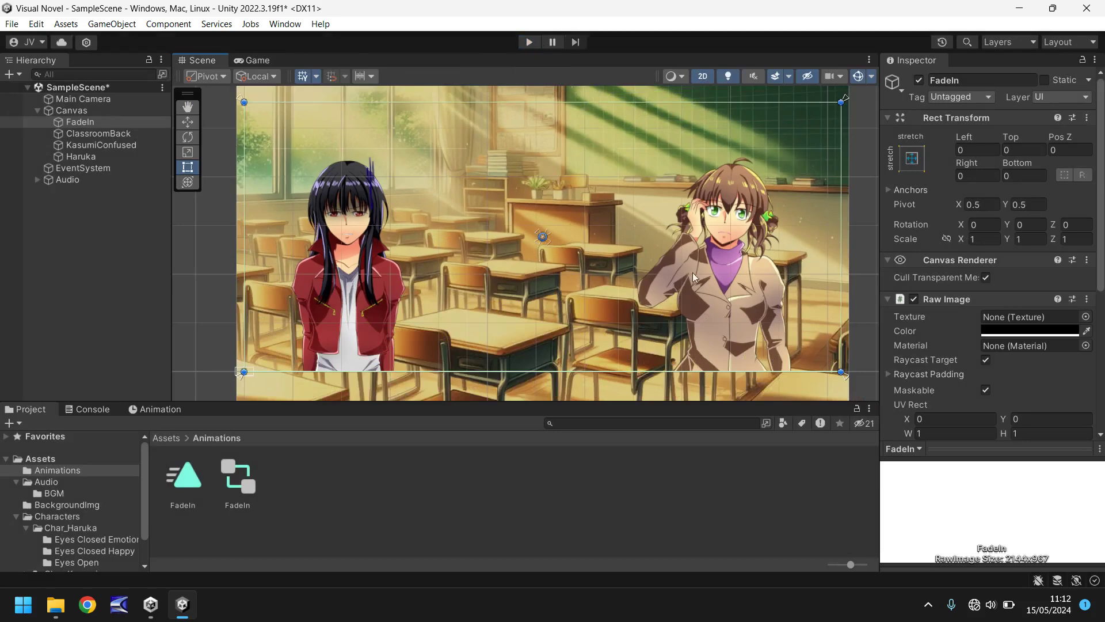
Set the anchor preset of the KasumiConfused image to bottom right
click(719, 278)
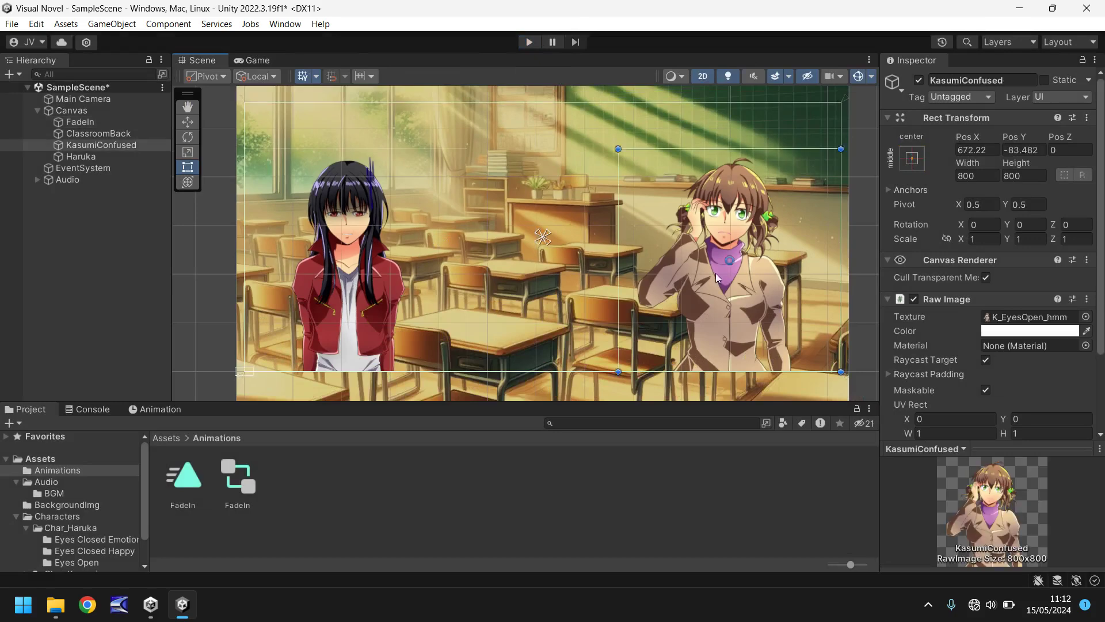
click(915, 164)
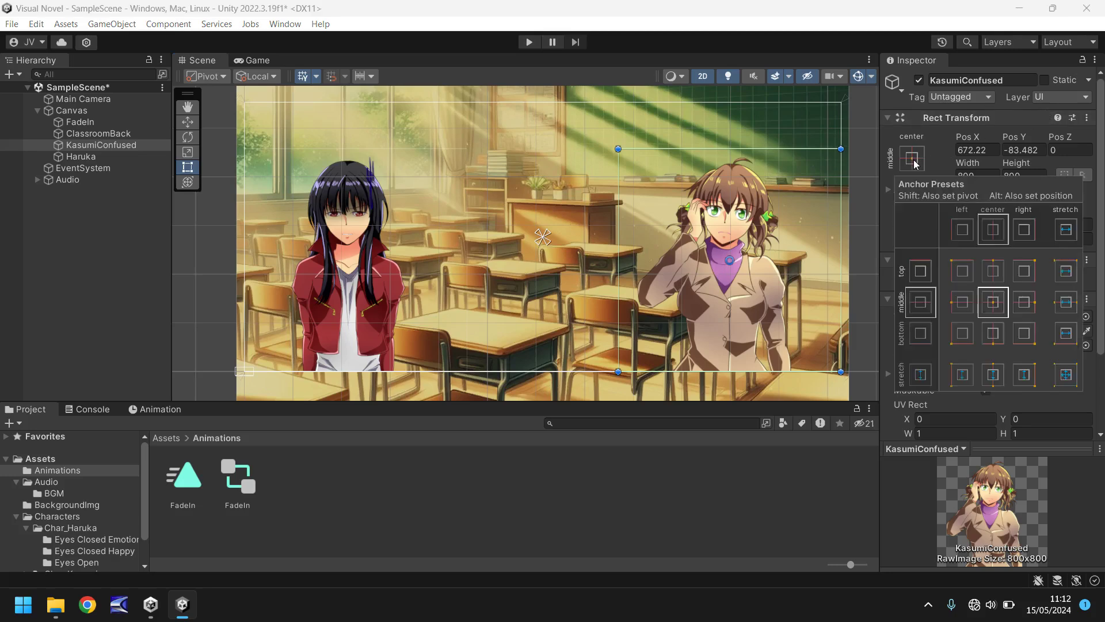
click(1023, 332)
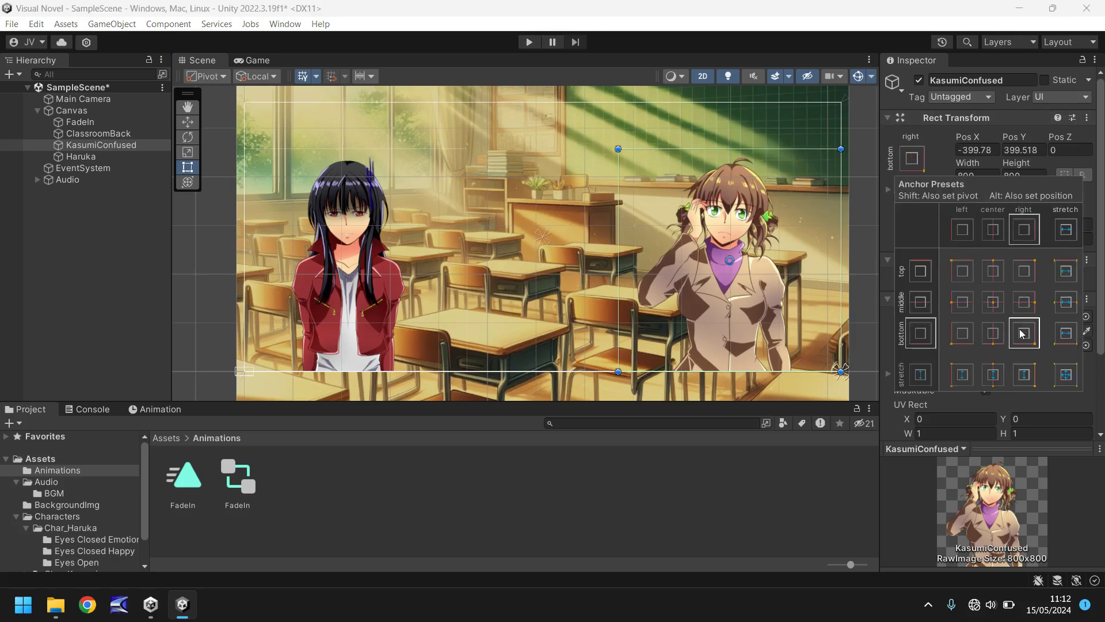
Set the anchor preset of the Haruka image to bottom left and reselect KasumiConfused
click(371, 295)
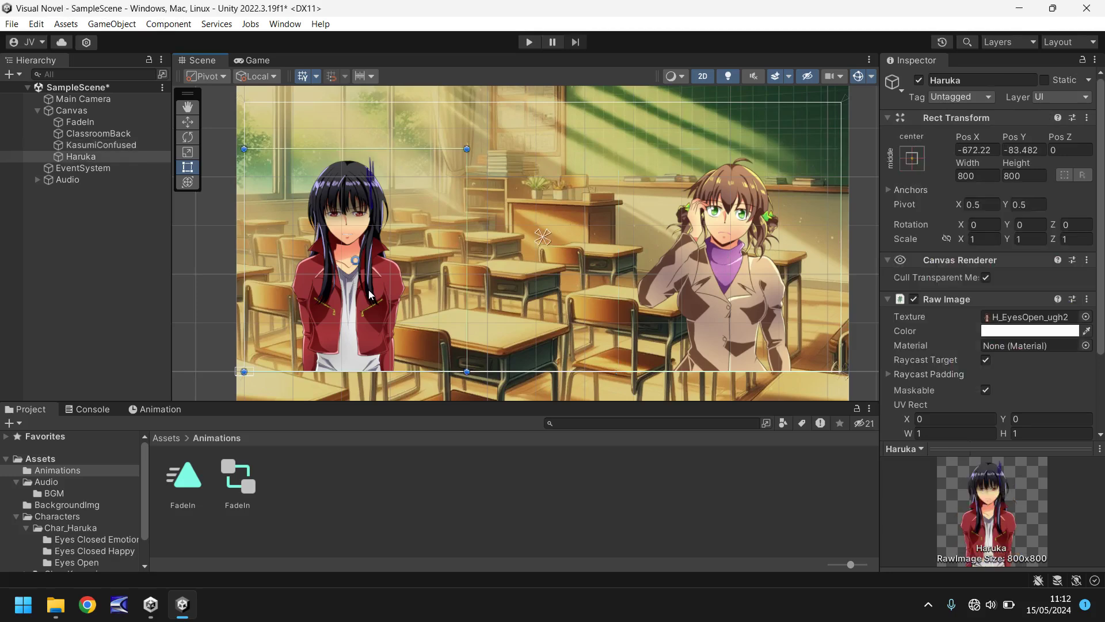
click(912, 161)
click(960, 334)
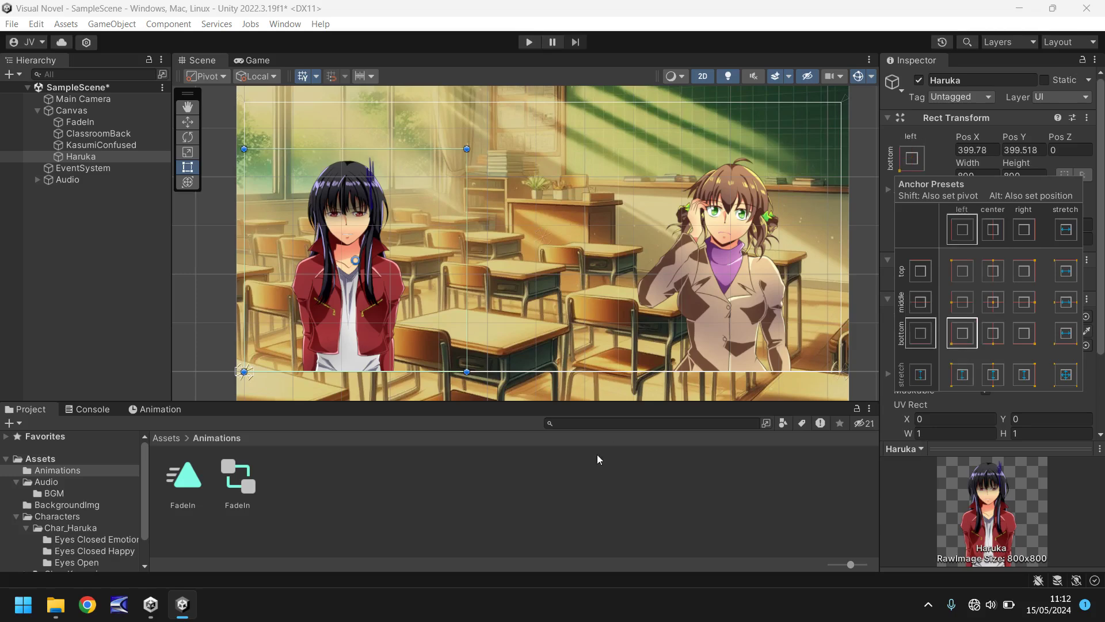
click(564, 494)
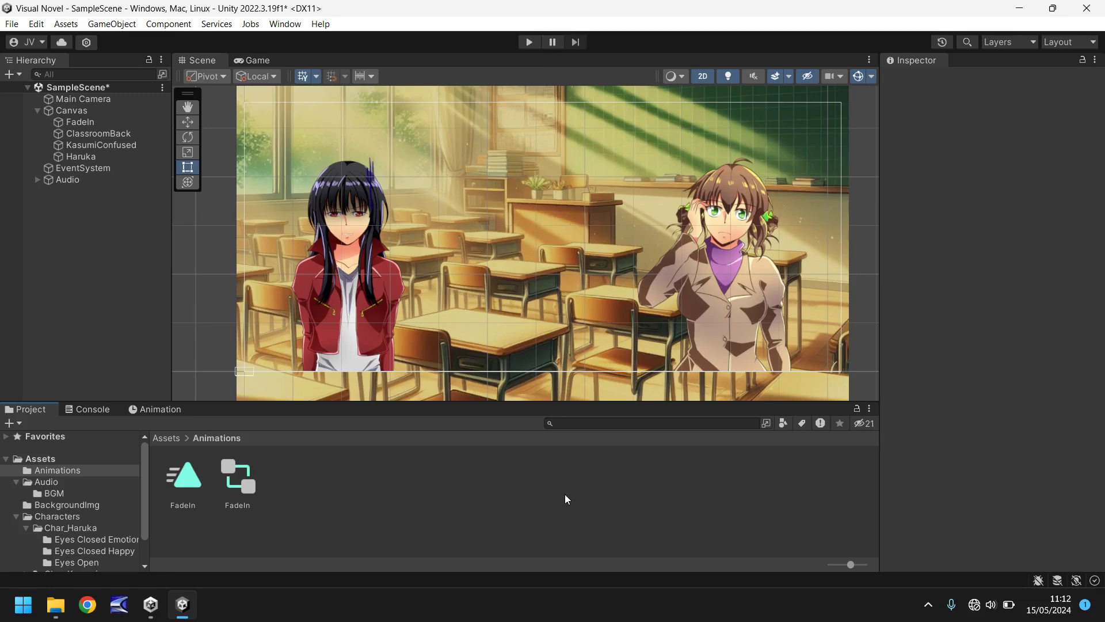
click(750, 281)
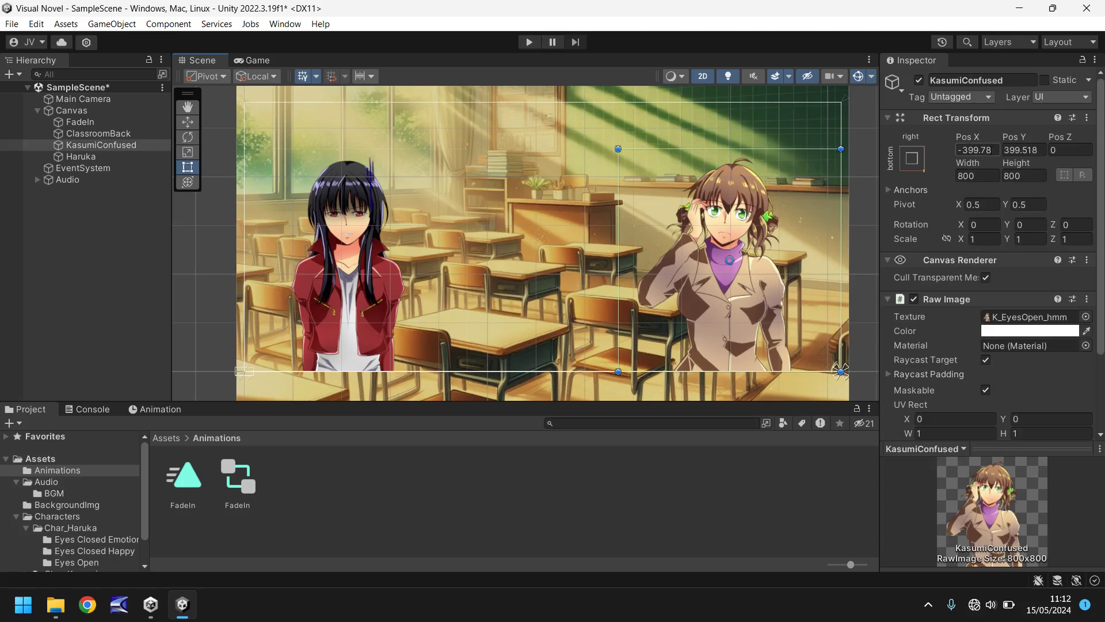
Set both Pos X and Pos Y of the KasumiConfused image to 0
click(997, 148)
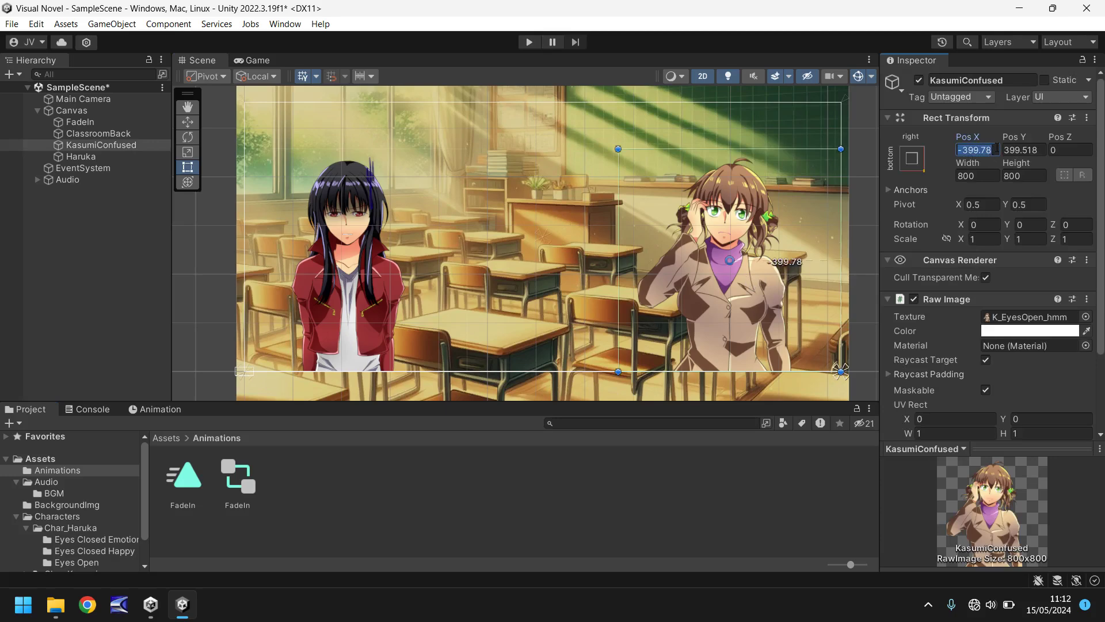
text(0)
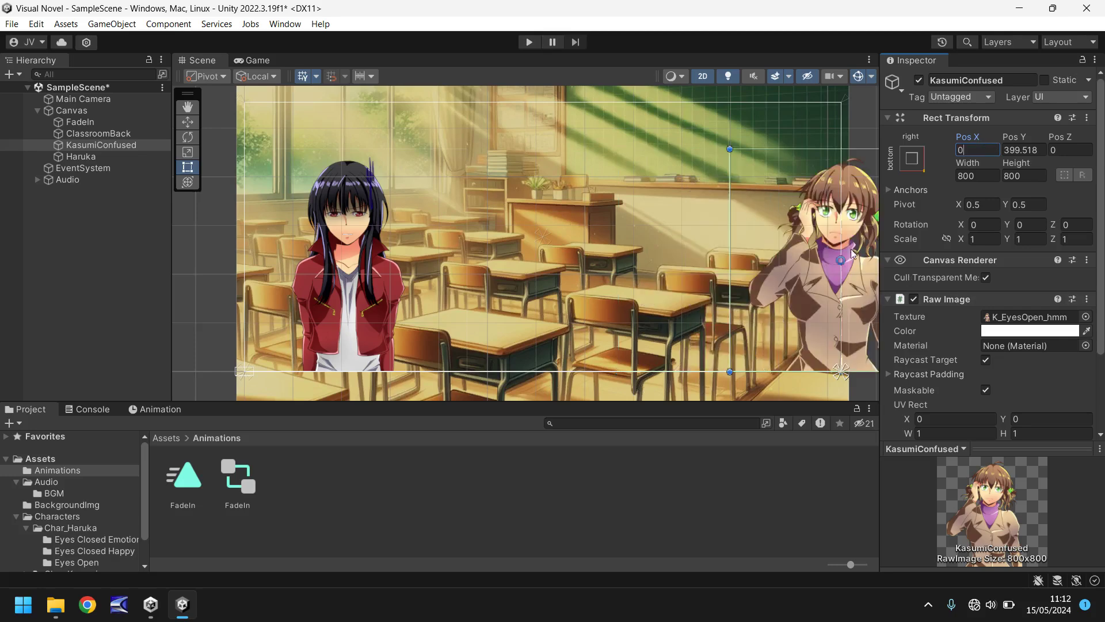
click(1022, 150)
text(0)
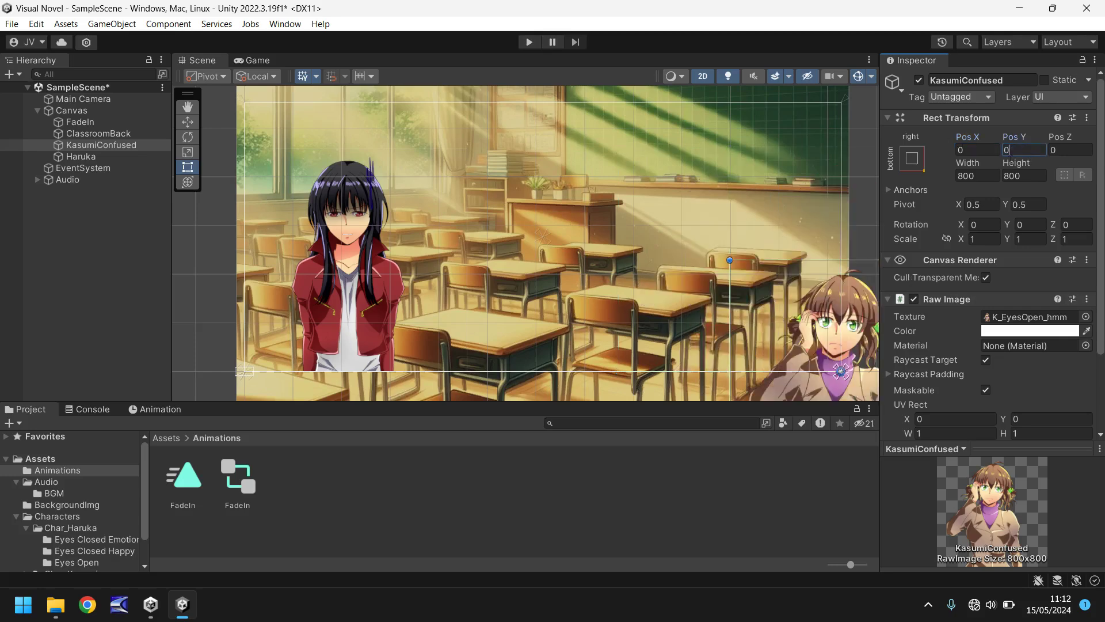
middle_drag(577, 225, 352, 191)
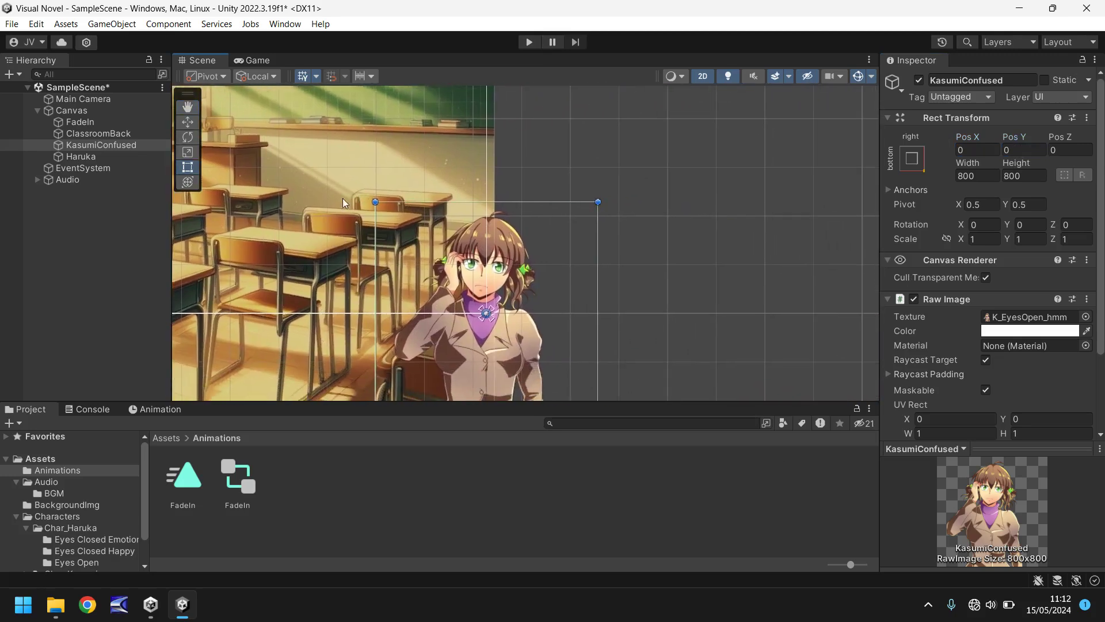
Activate the Move tool and position the KasumiConfused image at Pos X -400 and Pos Y 400
click(188, 122)
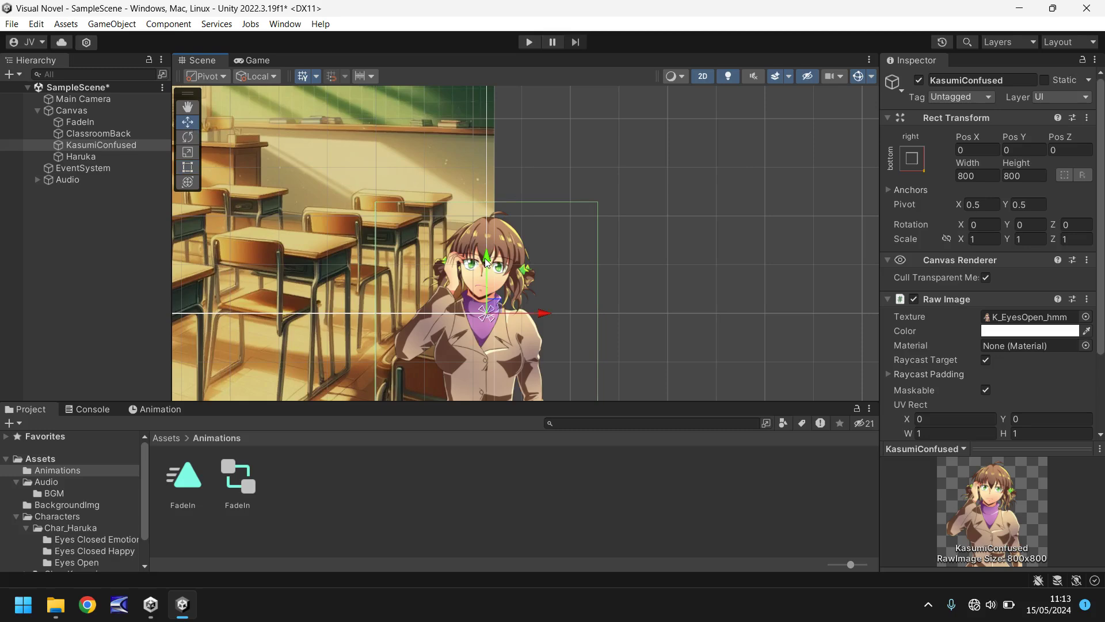
click(990, 149)
text(400)
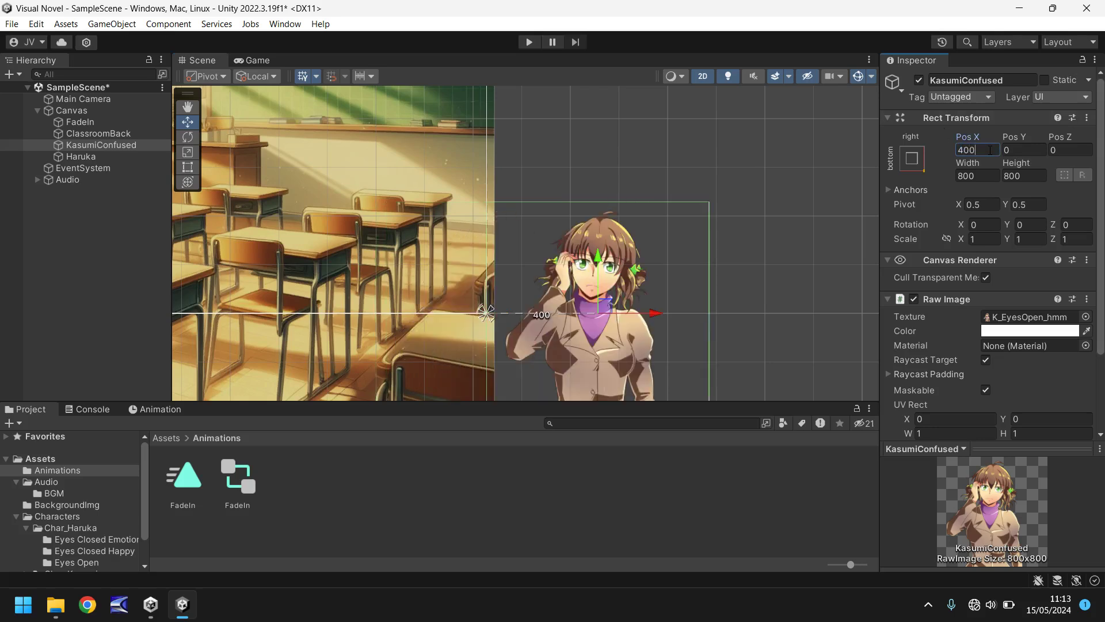
click(1019, 148)
text(400)
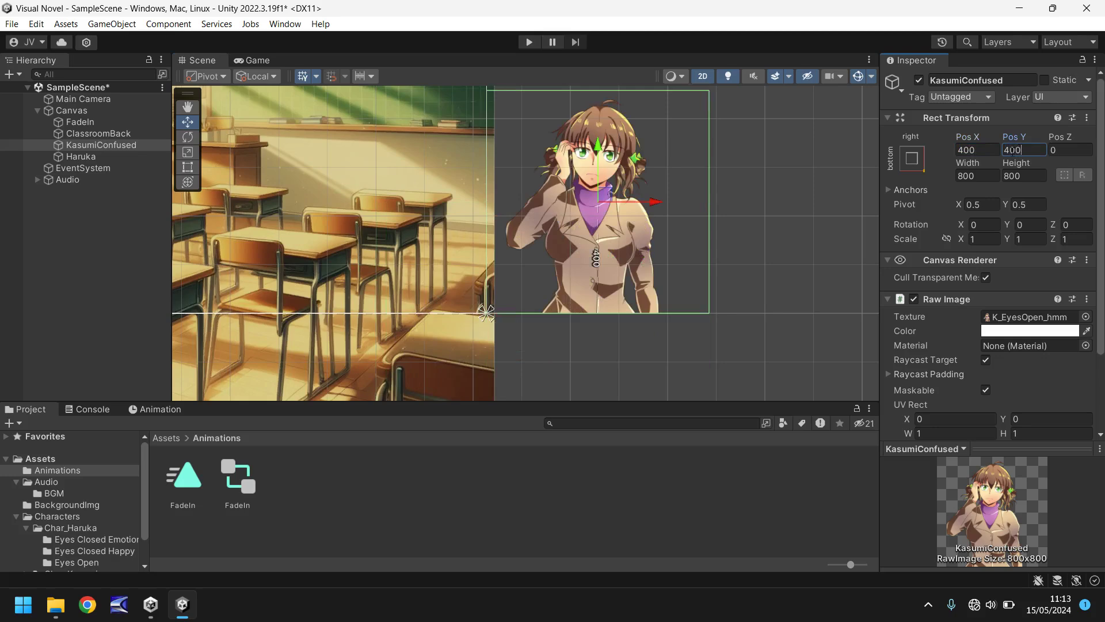
drag(986, 149, 945, 145)
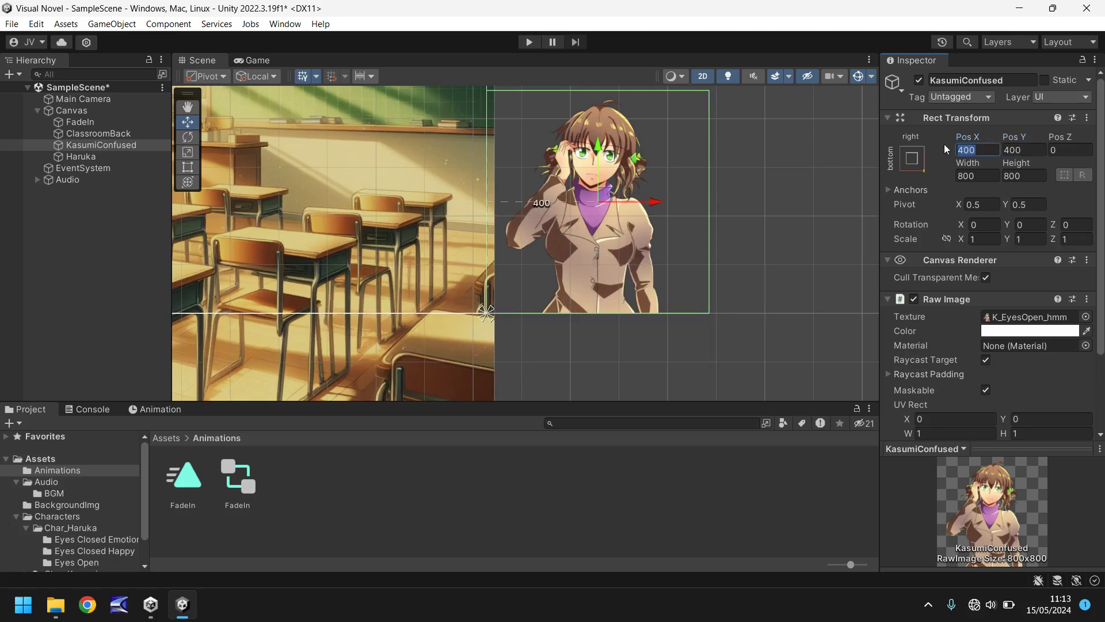
text(-400)
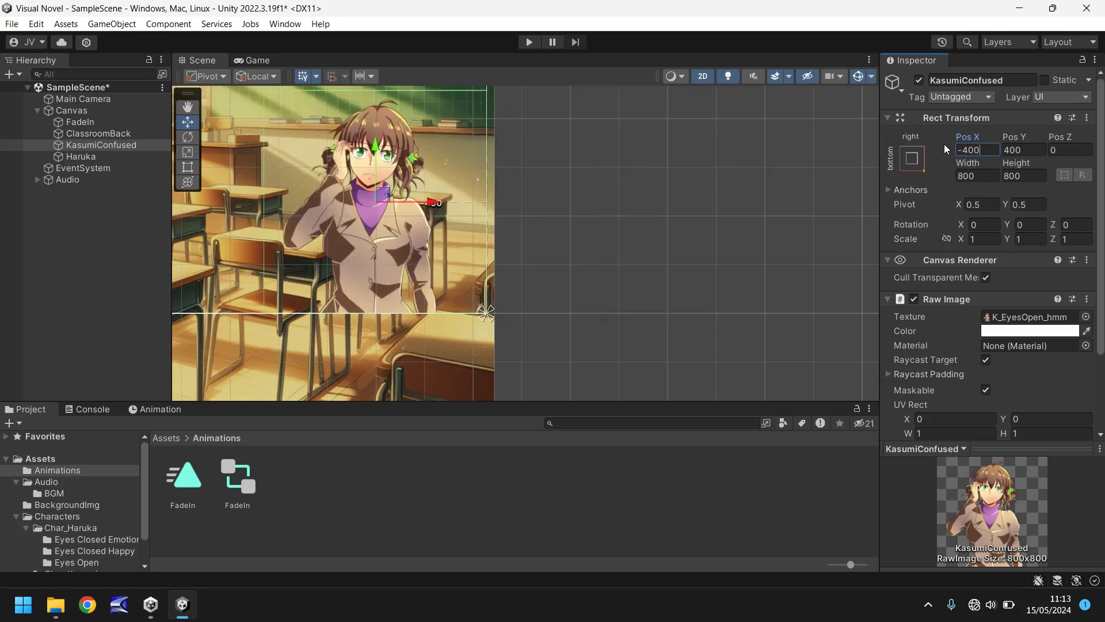
Position the Haruka image at Pos X 400 and Pos Y 400, and check both characters in the Game view
middle_drag(264, 226, 710, 255)
click(456, 248)
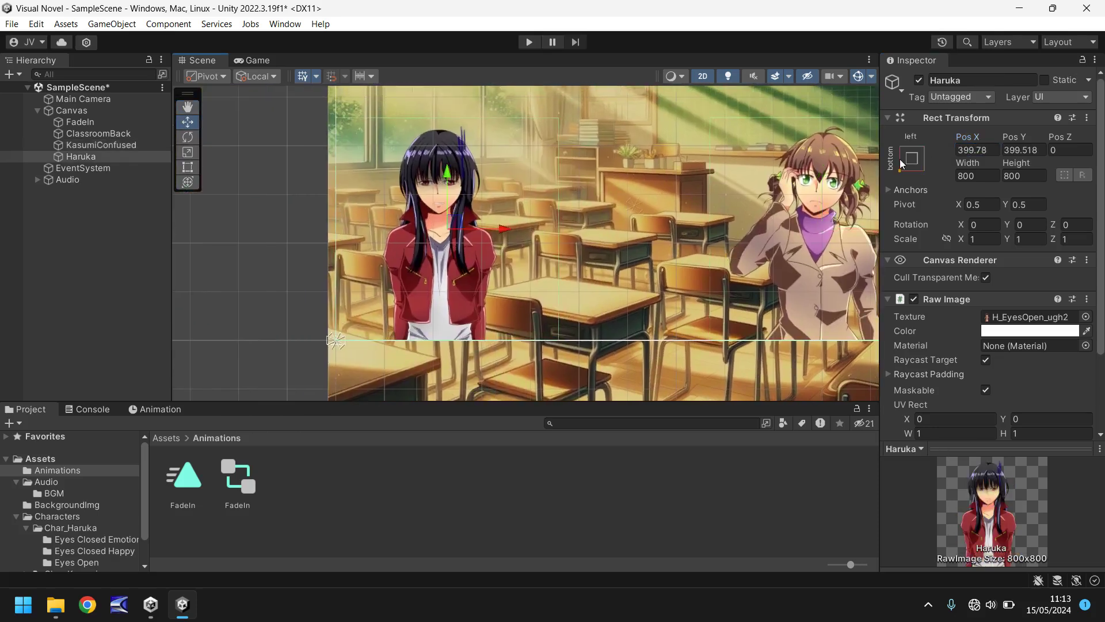
click(993, 149)
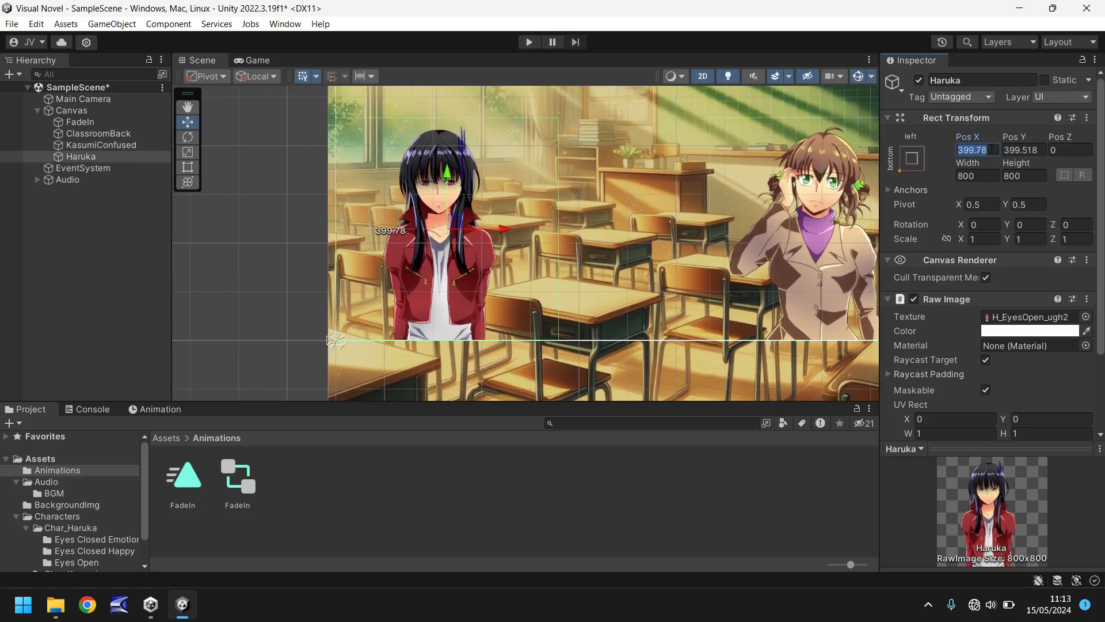
text(400)
click(1030, 149)
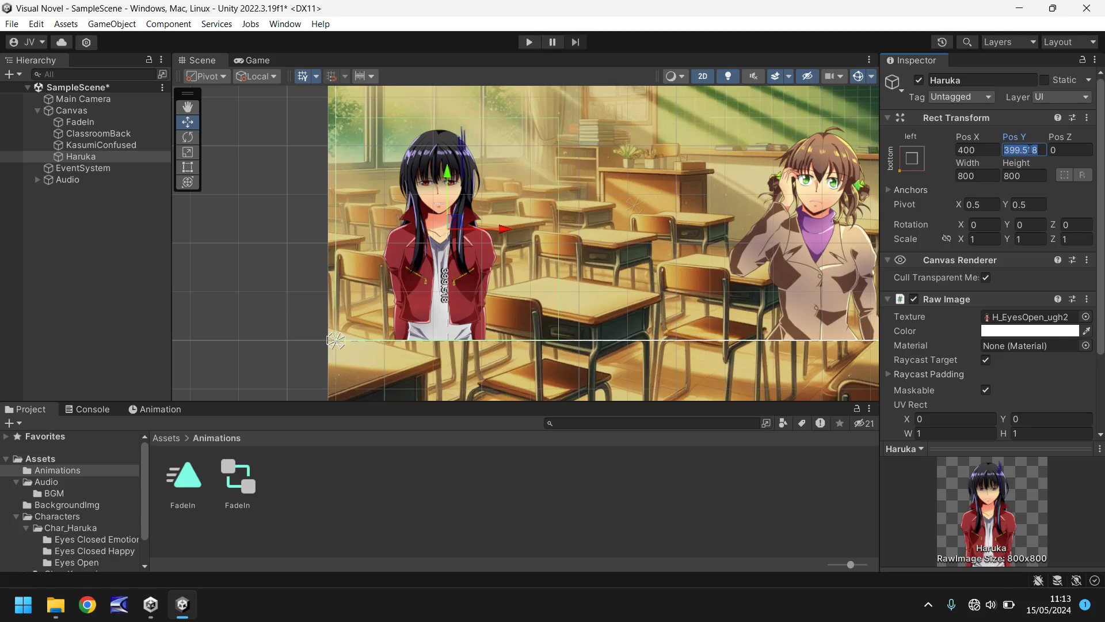
text(400)
click(252, 61)
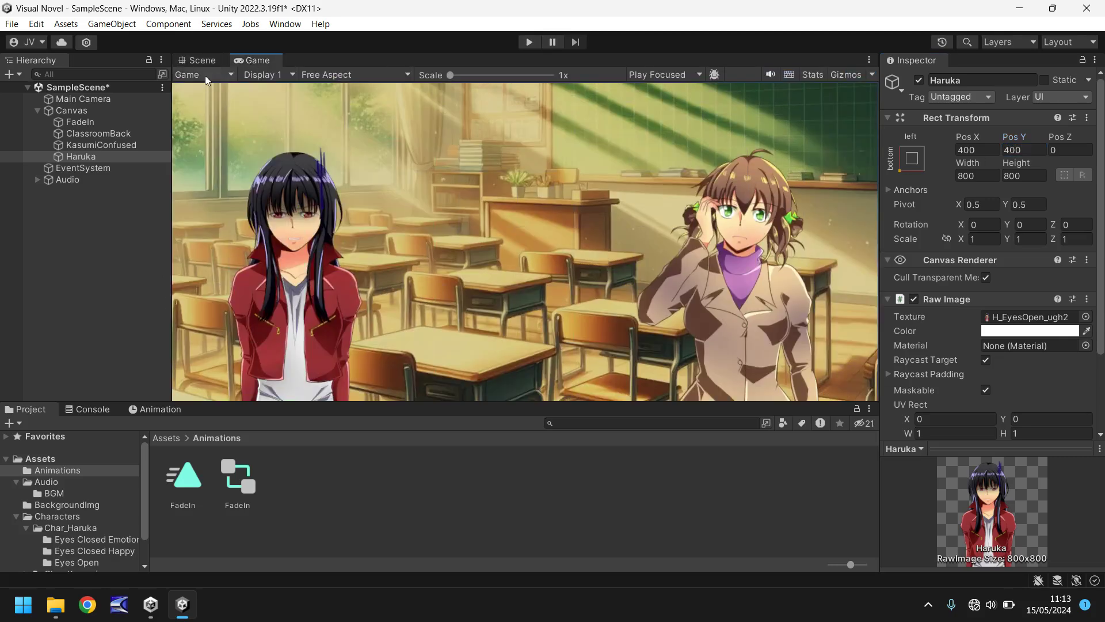
click(201, 61)
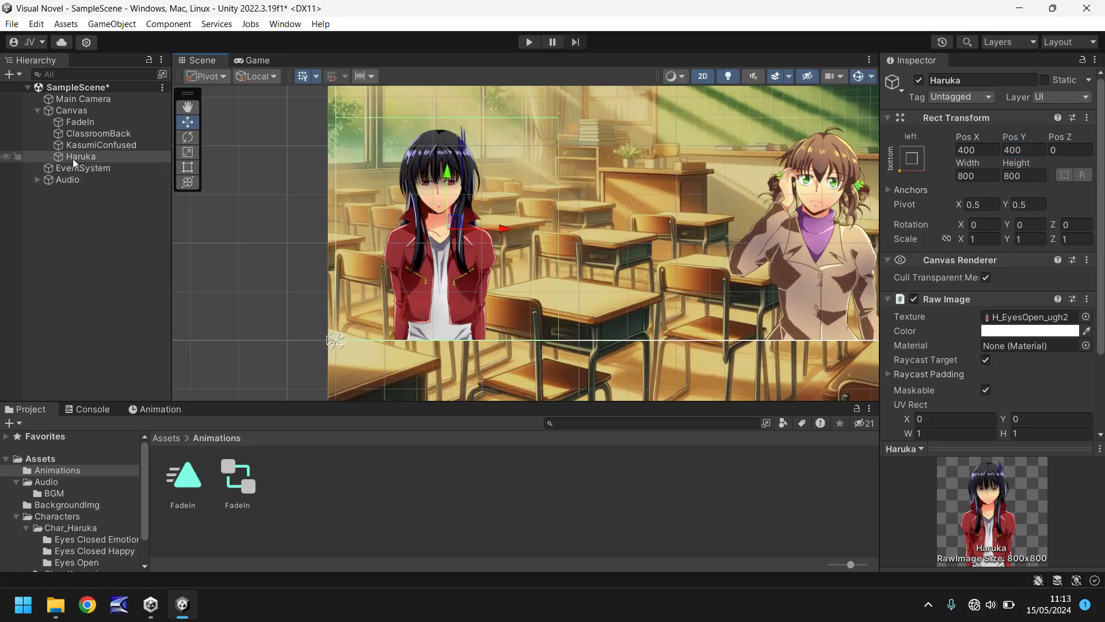
Move FadeIn below Haruka as the last child of Canvas and test the fade in play mode
drag(76, 122, 84, 160)
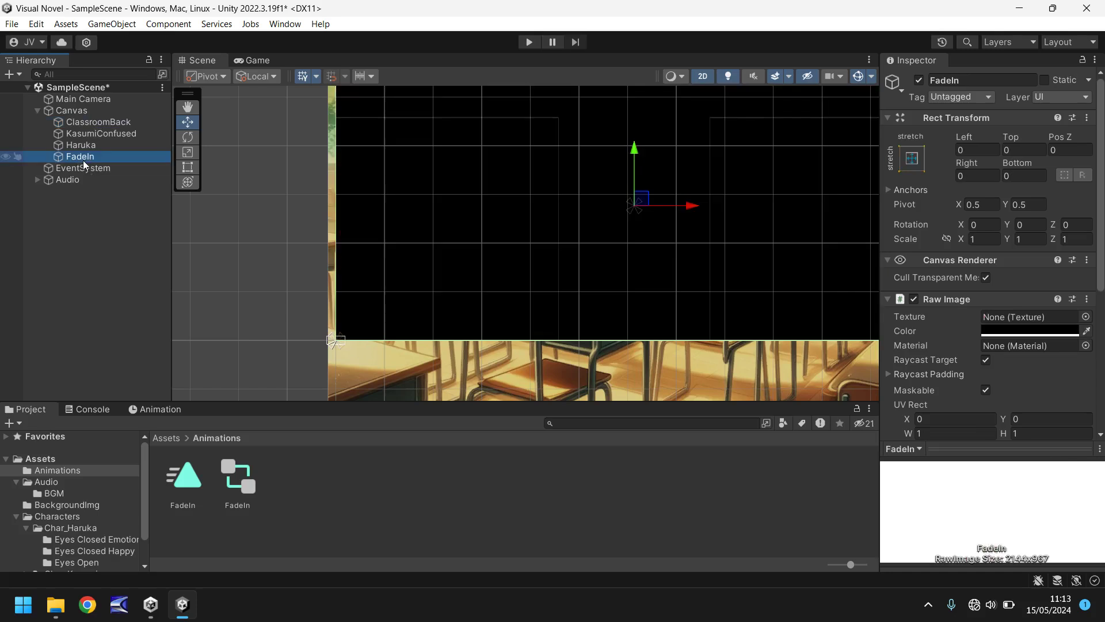
click(529, 42)
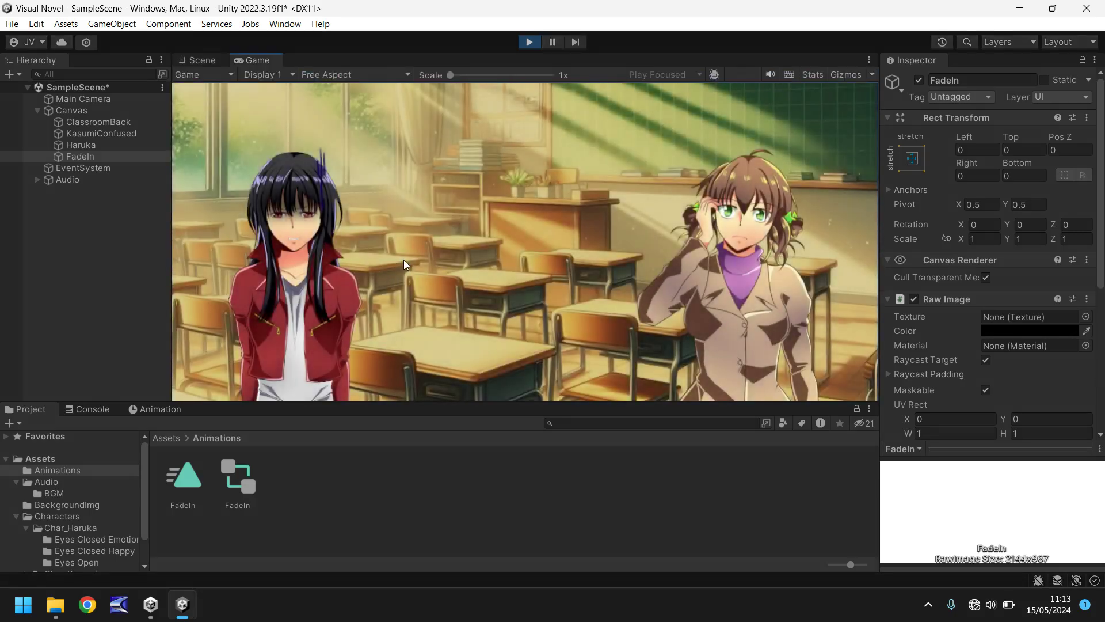
key(ctrl+p)
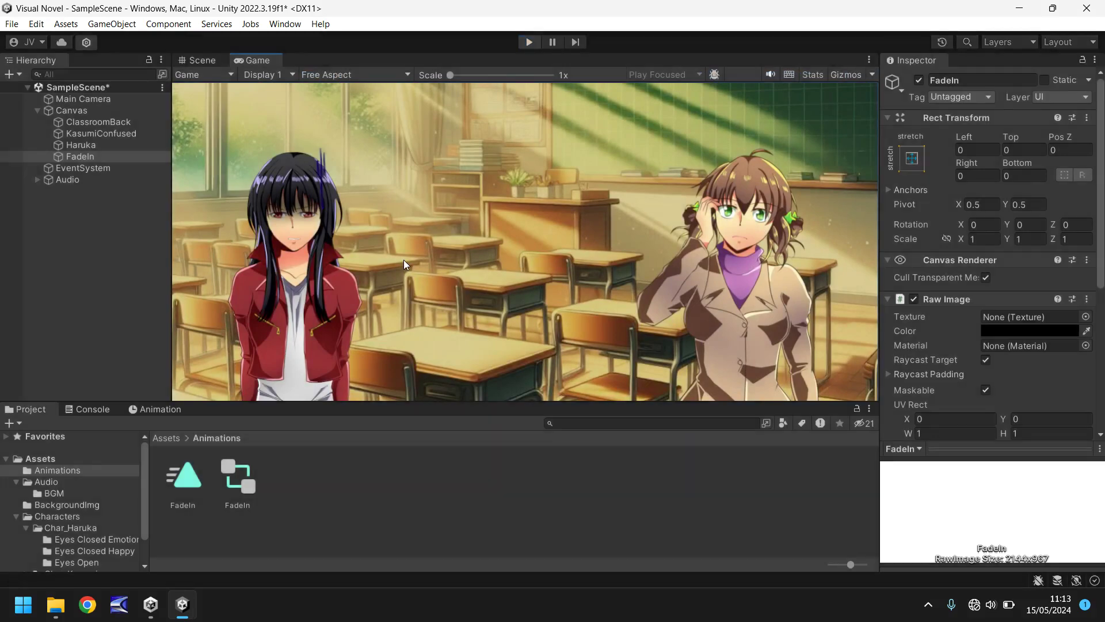